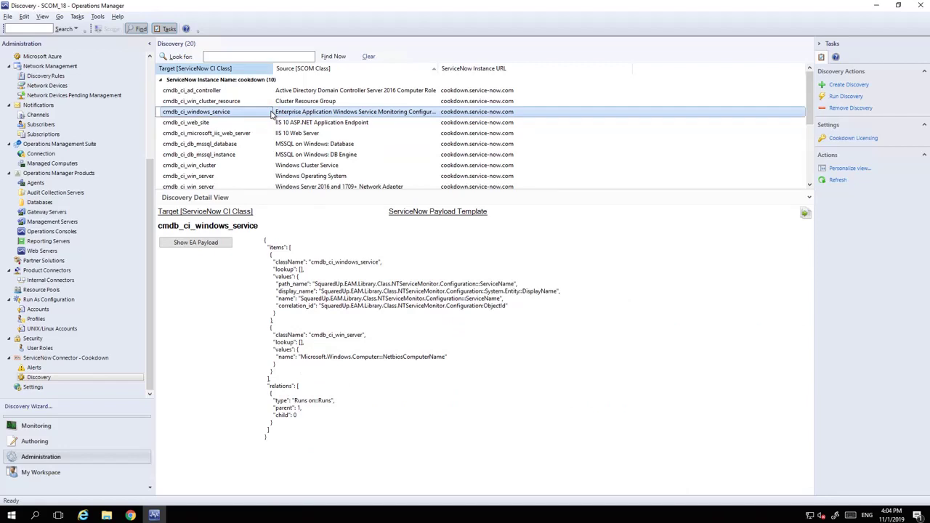
# Step: Review the ServiceNow payload templates of the cmdb_ci_win_cluster_resource and cmdb_ci_db_mssql_database discoveries
pyautogui.press('Up')
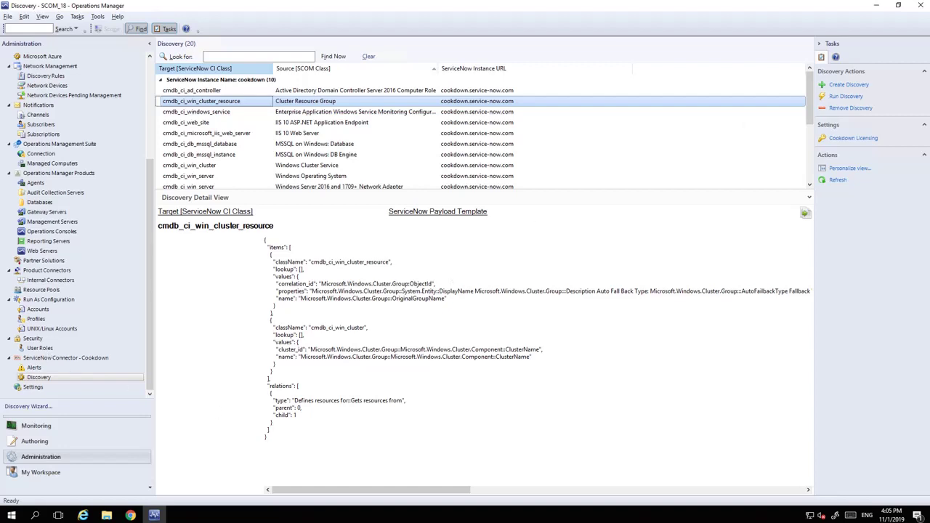
pyautogui.click(362, 149)
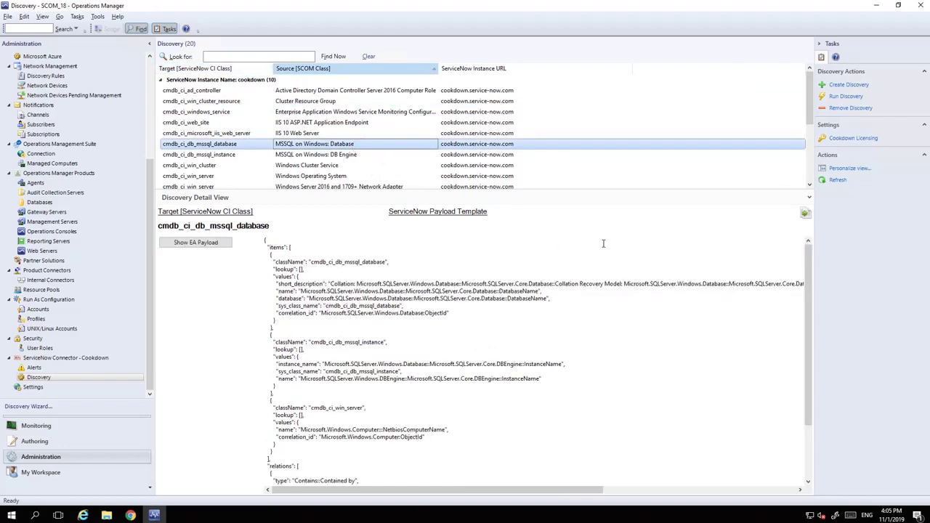
pyautogui.click(805, 215)
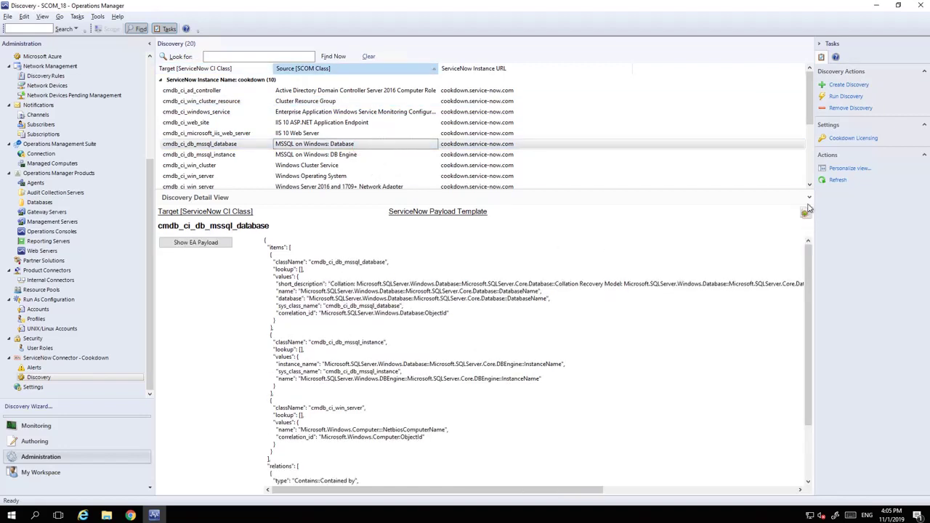
# Step: Start creating a new discovery with Enterprise Application Sync disabled for the class and continue to the sample object choice
pyautogui.click(843, 85)
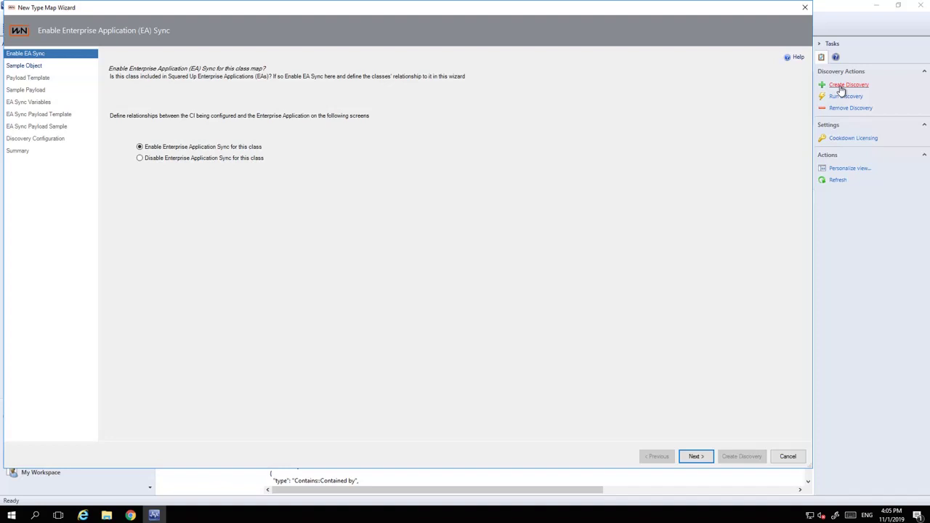
pyautogui.click(237, 161)
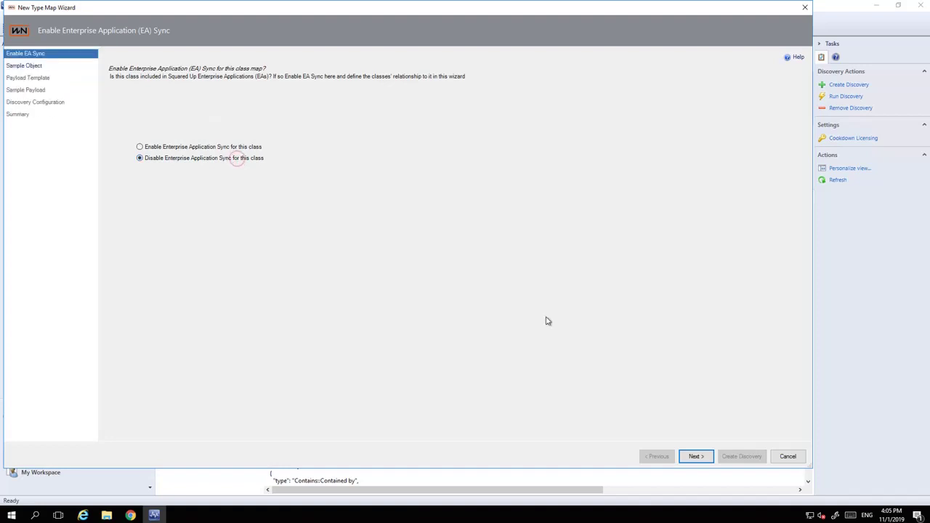
pyautogui.click(695, 457)
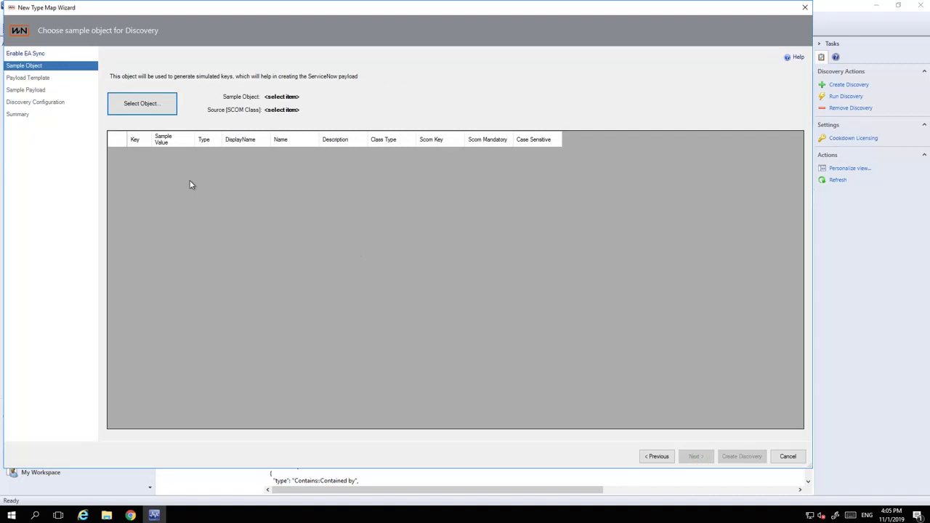
# Step: Search for objects of the Database class and choose Ops16DB on Infra-SQL02 as the discovery's sample object
pyautogui.click(140, 109)
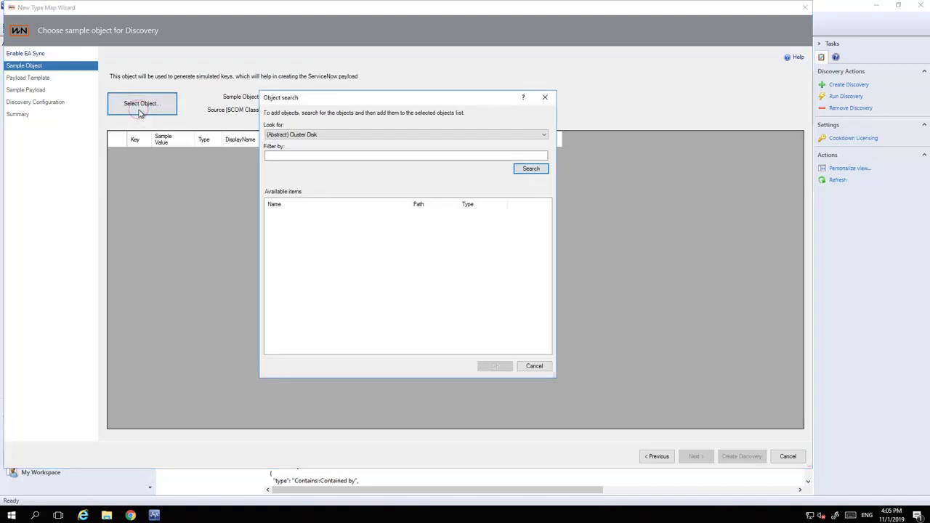
pyautogui.click(298, 135)
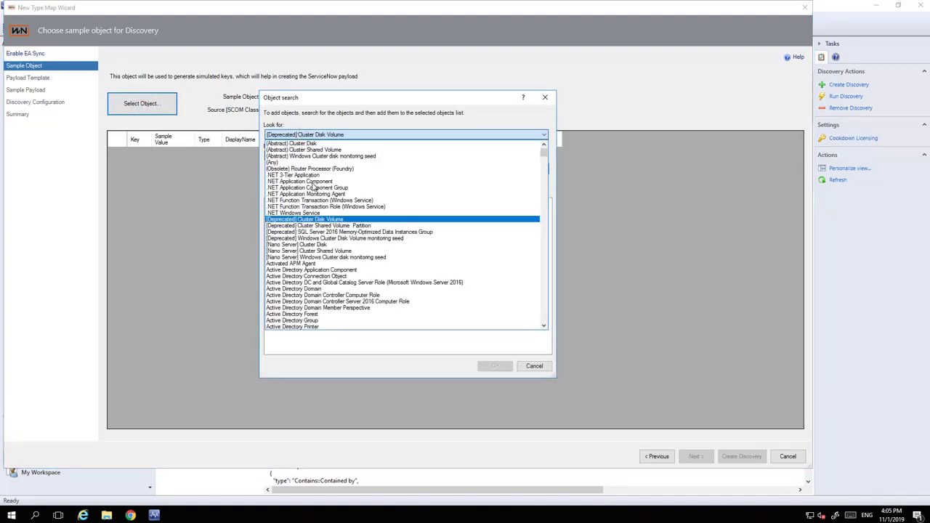
pyautogui.press('d')
pyautogui.press('Down')
pyautogui.press('Down')
pyautogui.press('Down')
pyautogui.press('Down')
pyautogui.press('Down')
pyautogui.press('Down')
pyautogui.press('Down')
pyautogui.press('Down')
pyautogui.press('Down')
pyautogui.press('Down')
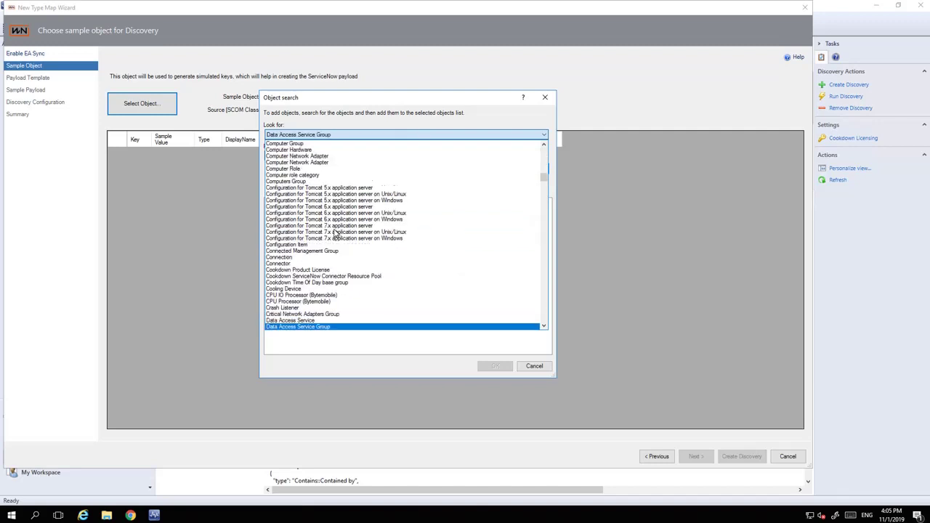
pyautogui.press('Up')
pyautogui.press('Up')
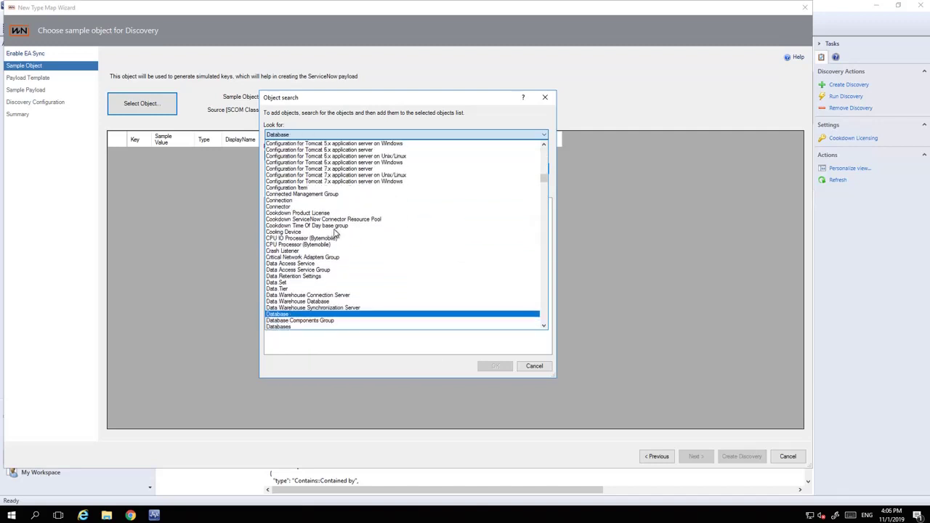
pyautogui.press('Return')
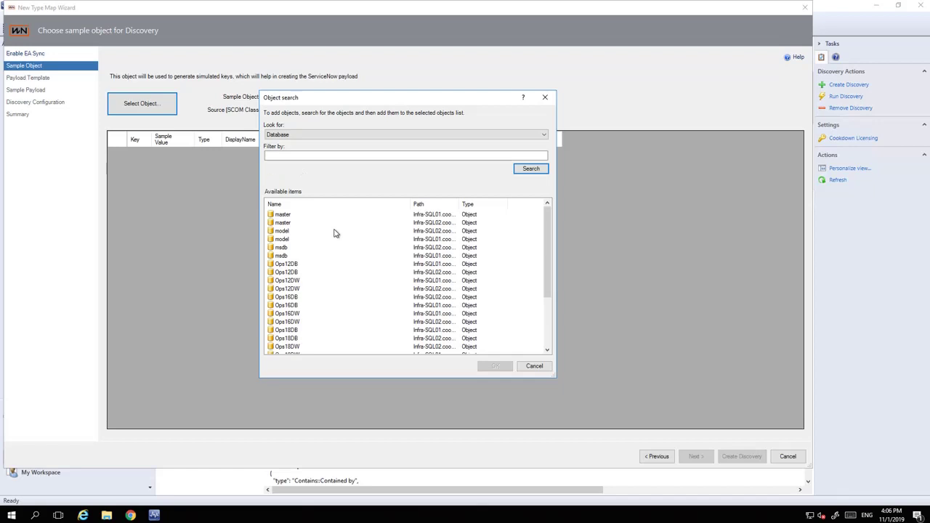
pyautogui.doubleClick(323, 298)
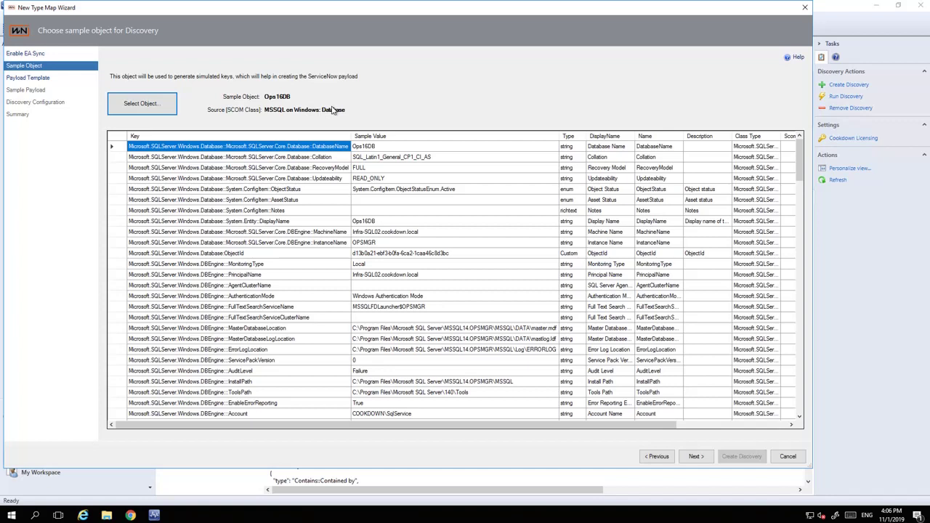
# Step: Examine the sample object's keys for the database, DB engine, Enterprise Application, Windows computer and cluster node classes
pyautogui.click(246, 148)
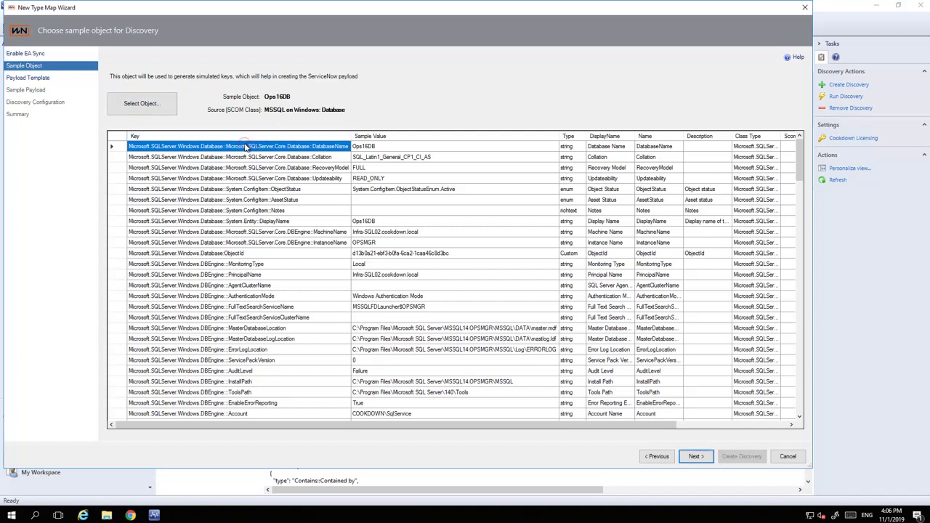
pyautogui.keyDown('shift'); pyautogui.click(224, 254); pyautogui.keyUp('shift')
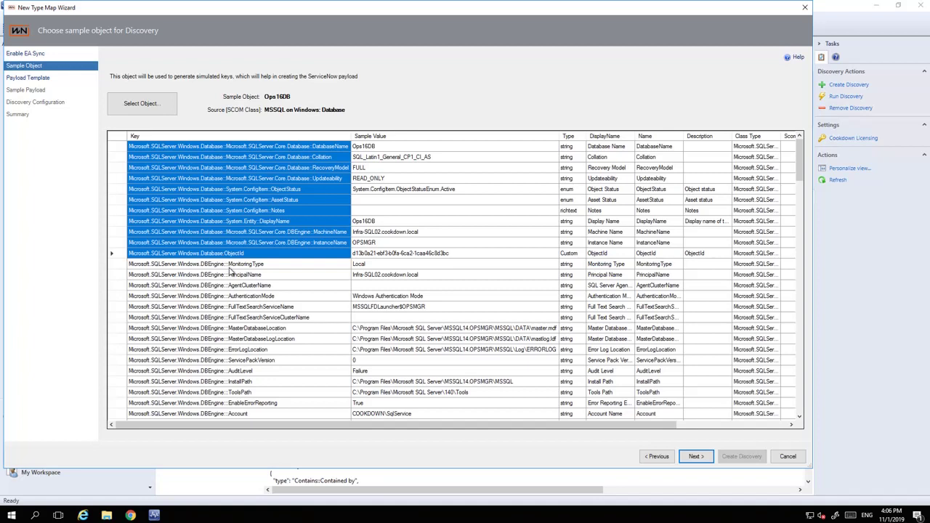
pyautogui.click(229, 266)
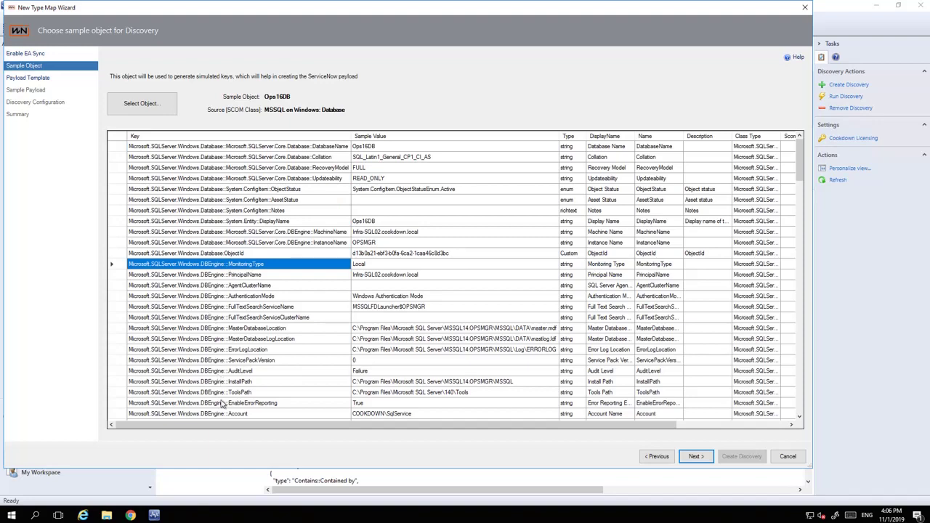
pyautogui.scroll(-1, 223, 404)
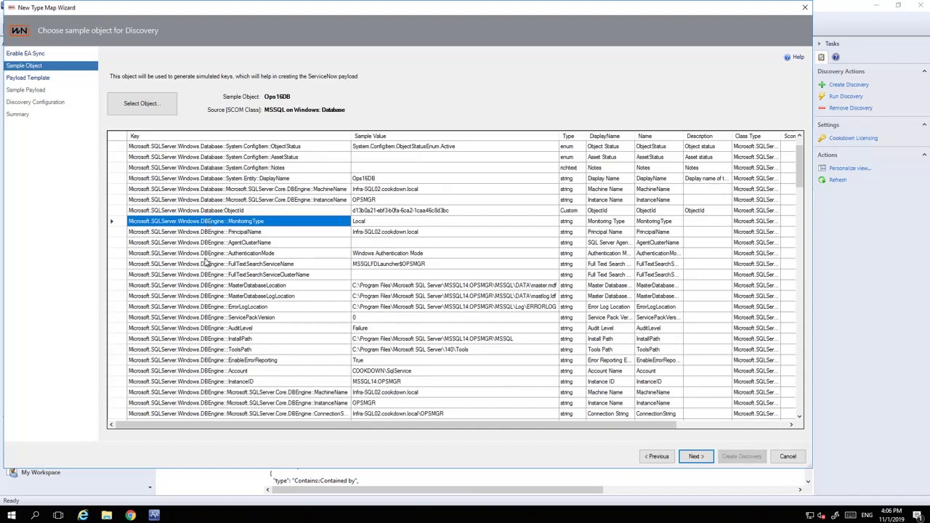
pyautogui.scroll(-1, 202, 392)
pyautogui.scroll(-6, 202, 392)
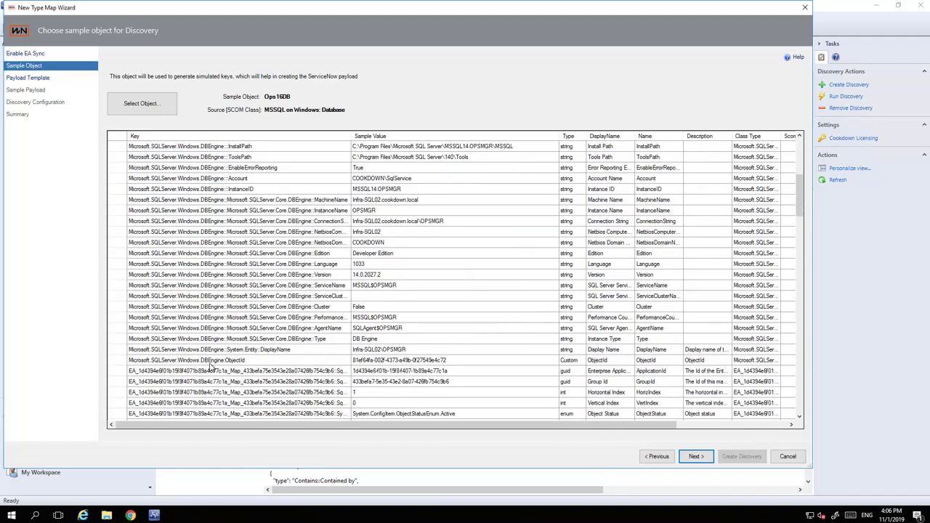
pyautogui.scroll(-3, 212, 364)
pyautogui.scroll(-8, 212, 363)
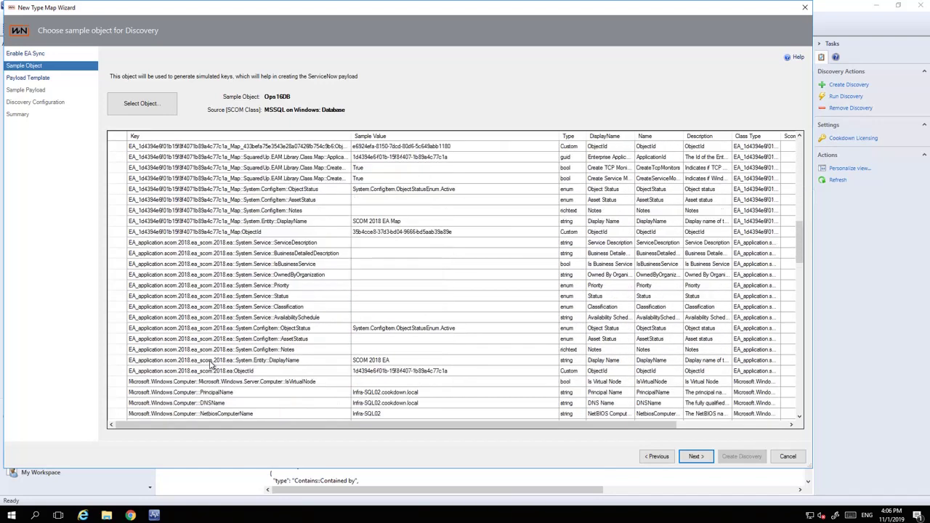
pyautogui.click(200, 339)
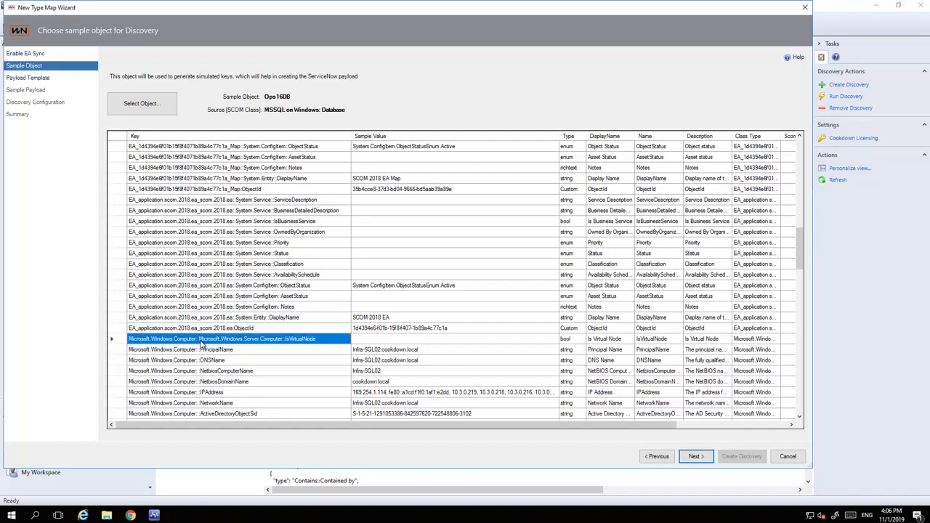
pyautogui.scroll(-2, 225, 389)
pyautogui.scroll(-5, 226, 381)
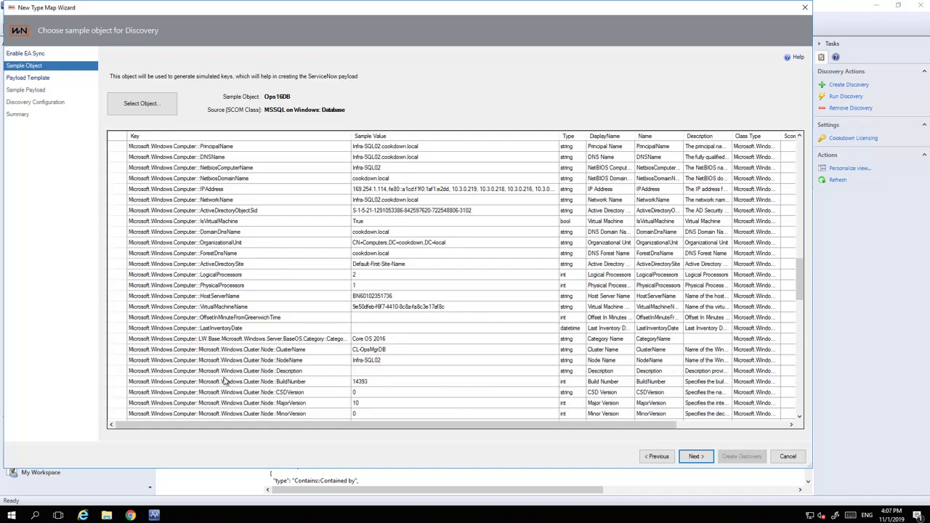
pyautogui.click(274, 352)
pyautogui.scroll(-4, 277, 386)
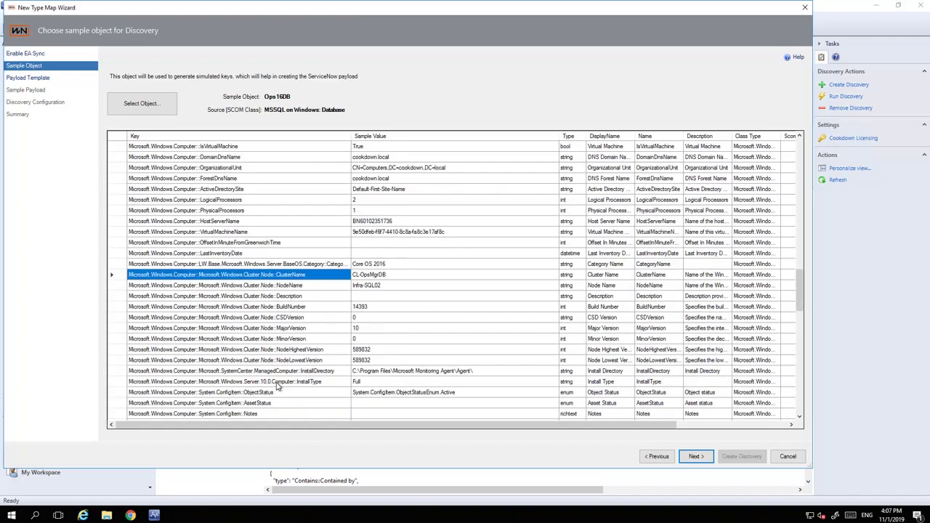
pyautogui.scroll(8, 277, 386)
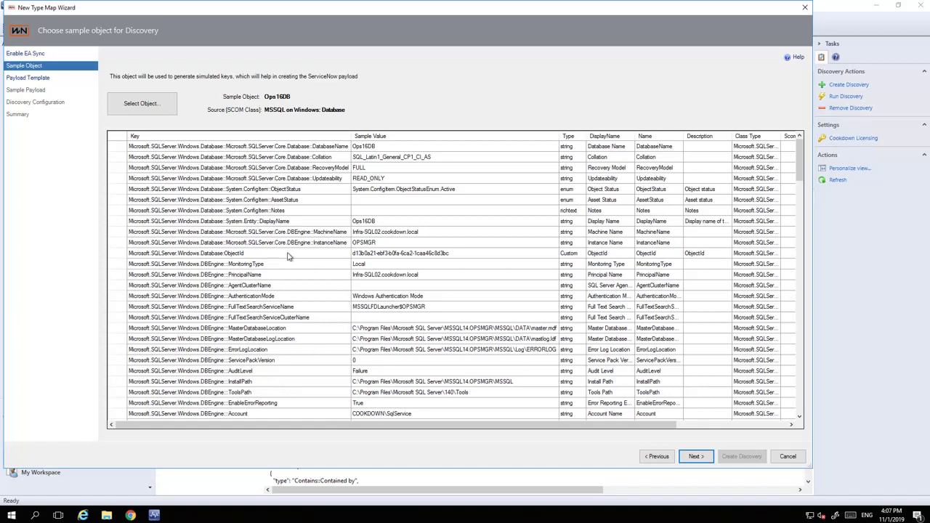
# Step: Examine the database class's keys and their sample values, from DatabaseName down to ObjectId
pyautogui.click(267, 179)
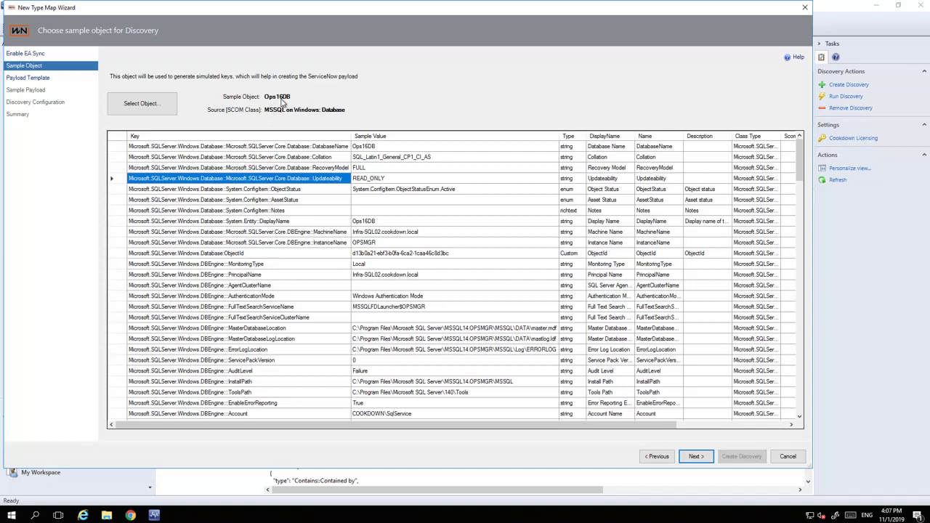
pyautogui.click(262, 146)
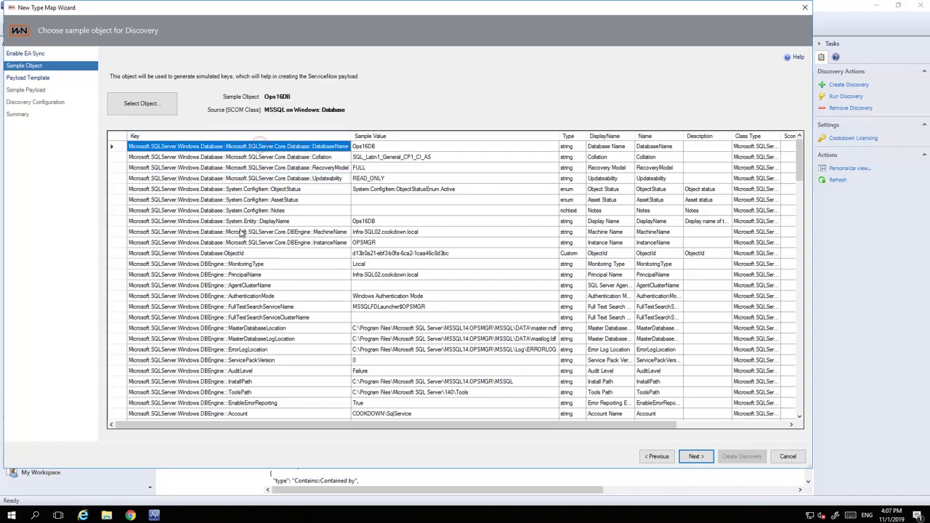
pyautogui.keyDown('shift'); pyautogui.click(237, 254); pyautogui.keyUp('shift')
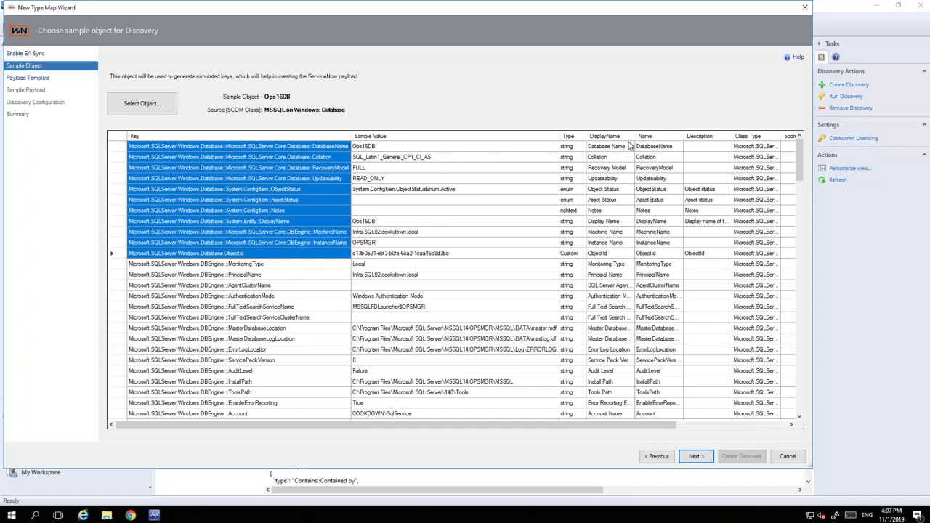
pyautogui.click(427, 148)
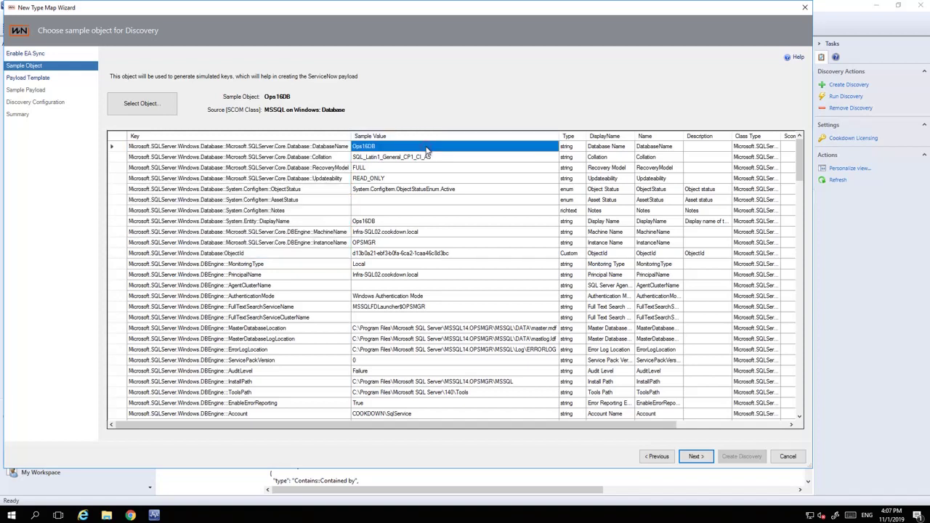
pyautogui.keyDown('shift'); pyautogui.click(385, 254); pyautogui.keyUp('shift')
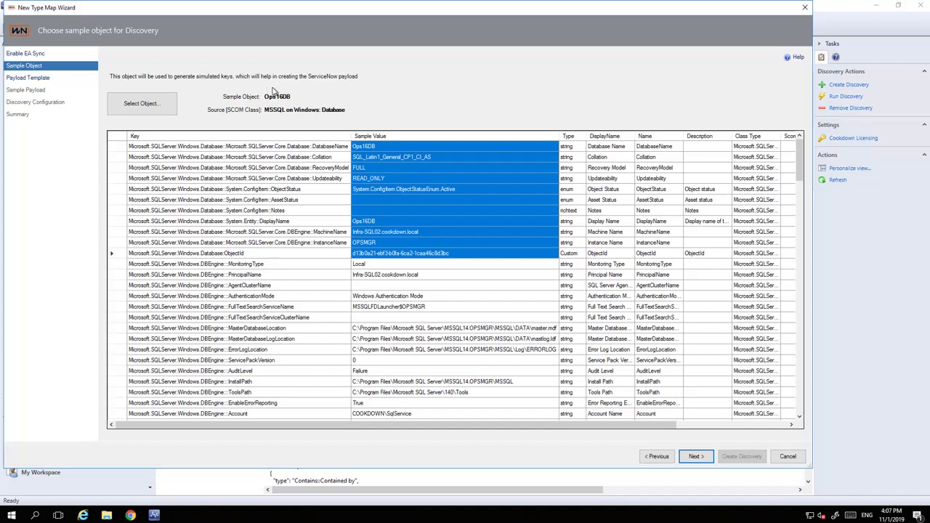
pyautogui.click(258, 147)
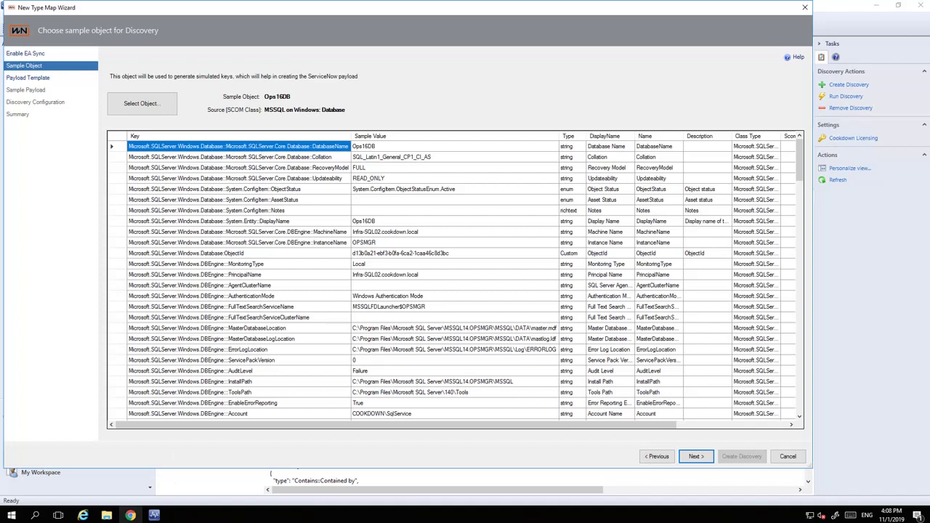
# Step: Switch to ServiceNow in Chrome, filter the navigator for "simulat" and open Identification Simulation
pyautogui.moveTo(130, 516)
pyautogui.click(138, 475)
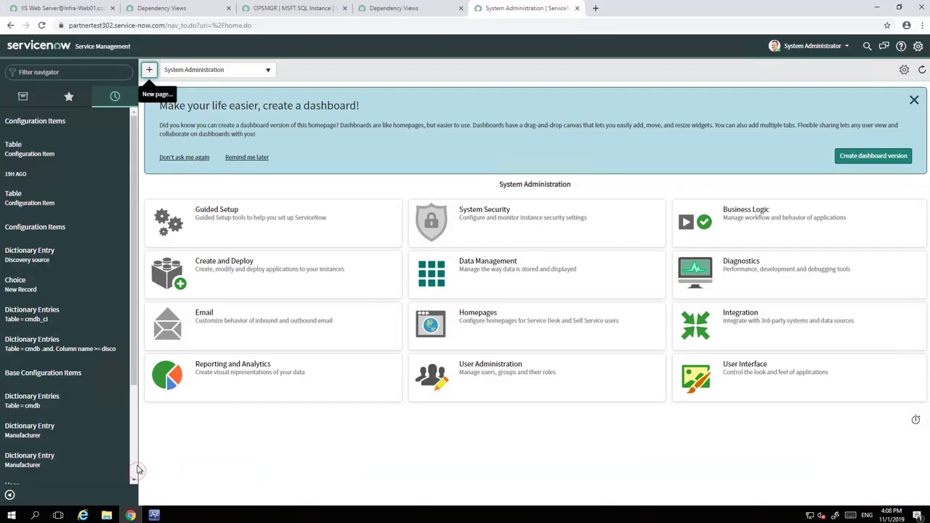
pyautogui.click(52, 72)
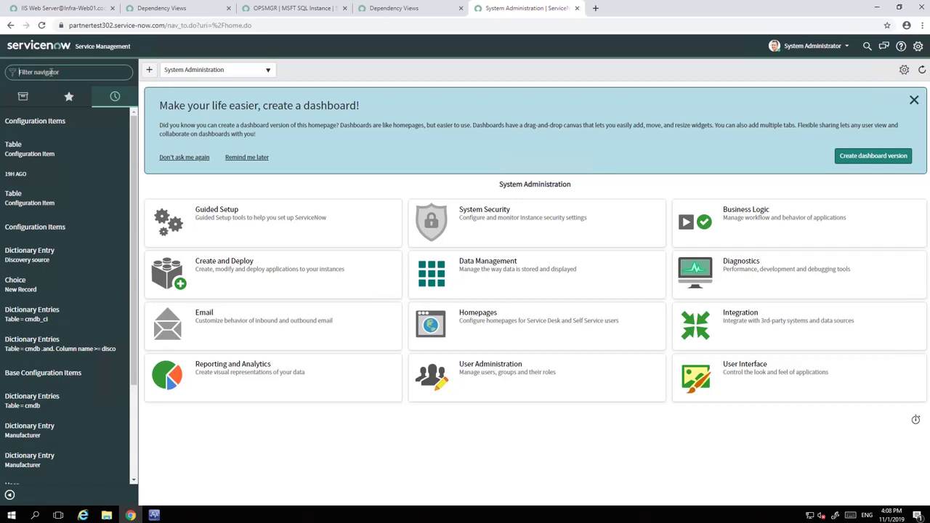
pyautogui.write('simulat')
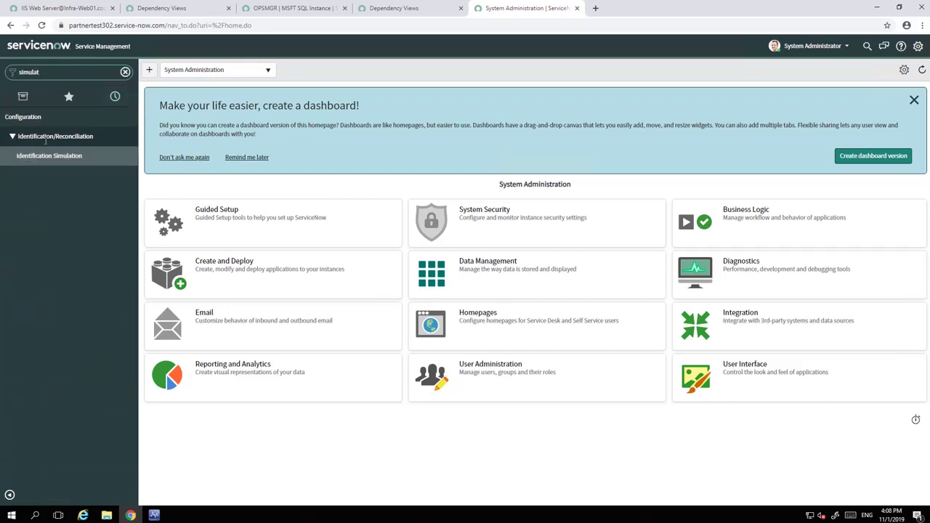
pyautogui.click(67, 159)
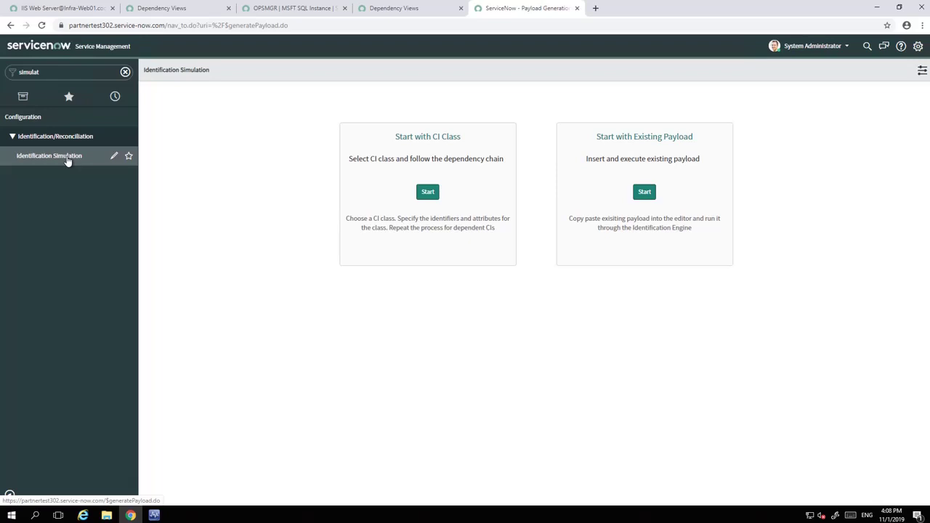
# Step: Start a simulation from a CI class with Cookdown Discovery as the data source and MS SQL DataBase as the class
pyautogui.click(432, 197)
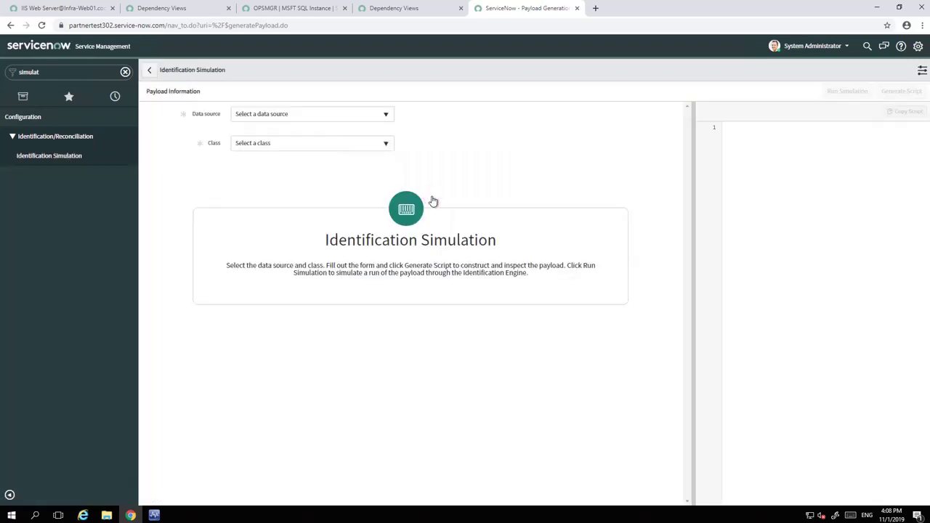
pyautogui.click(370, 122)
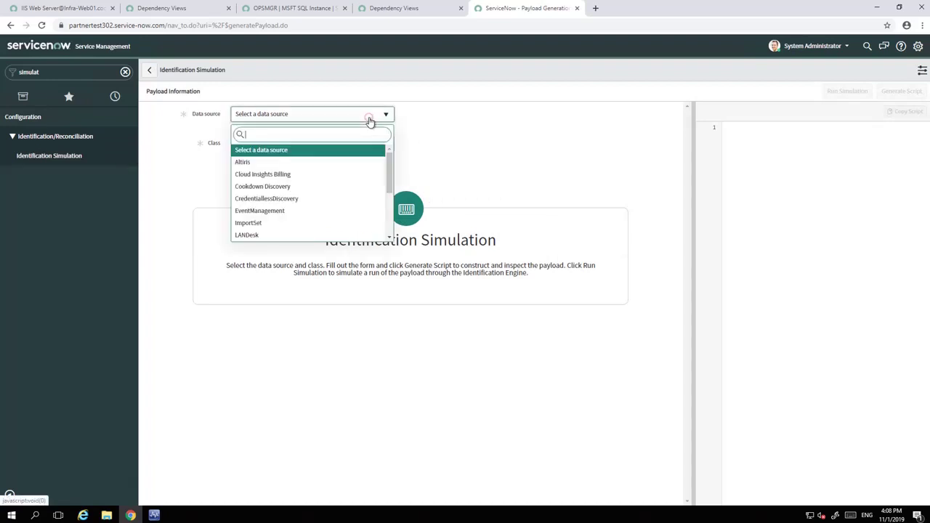
pyautogui.click(309, 187)
pyautogui.click(317, 151)
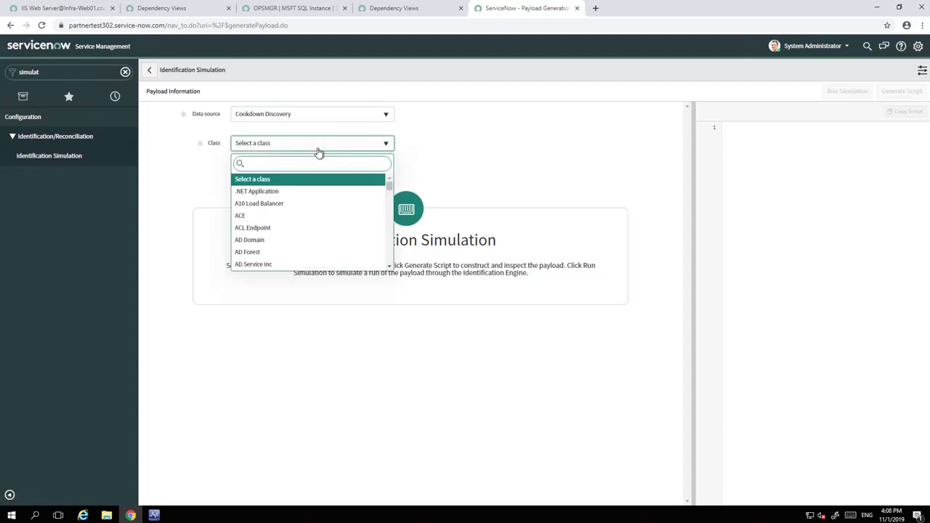
pyautogui.write('sql')
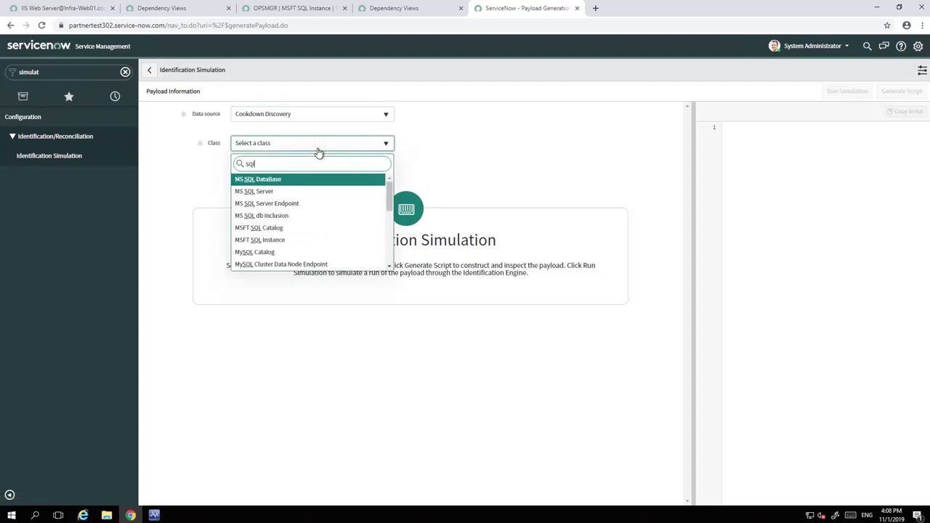
pyautogui.click(276, 181)
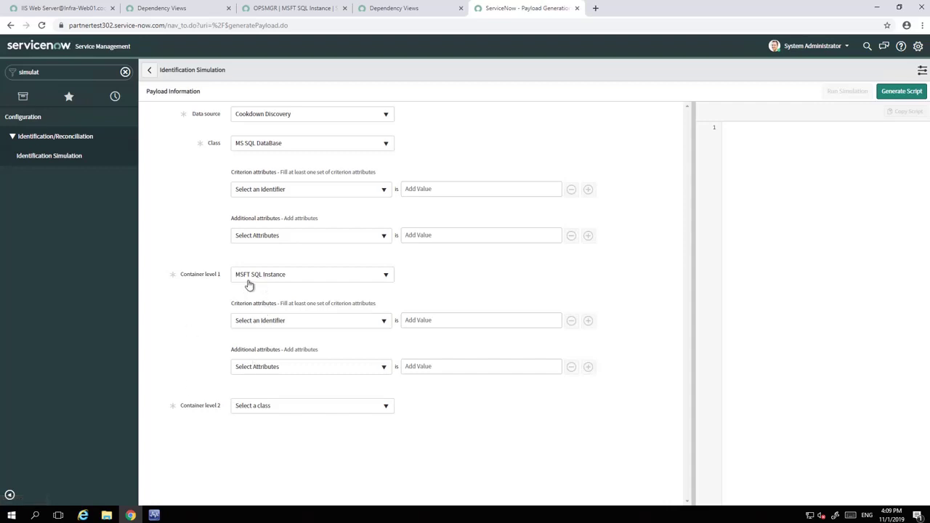
# Step: Set the container level 2 class to Windows Server
pyautogui.click(244, 409)
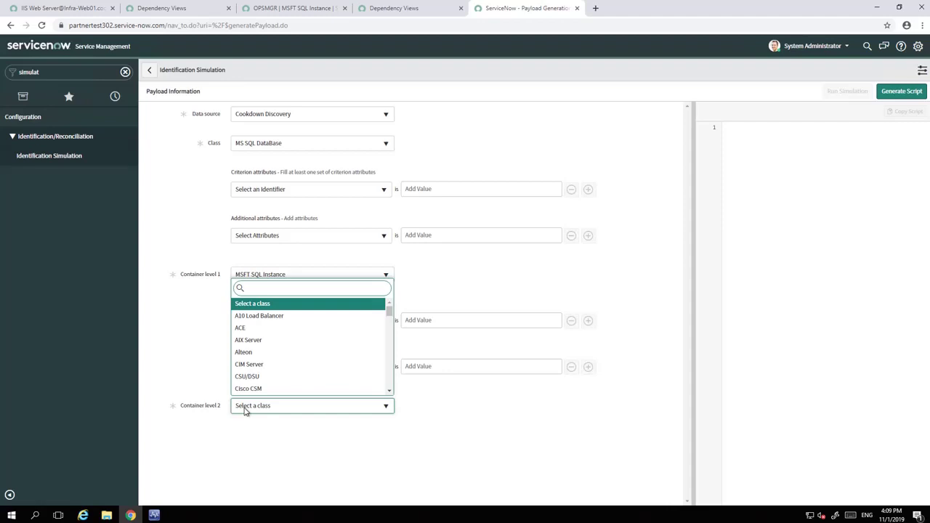
pyautogui.write('windows')
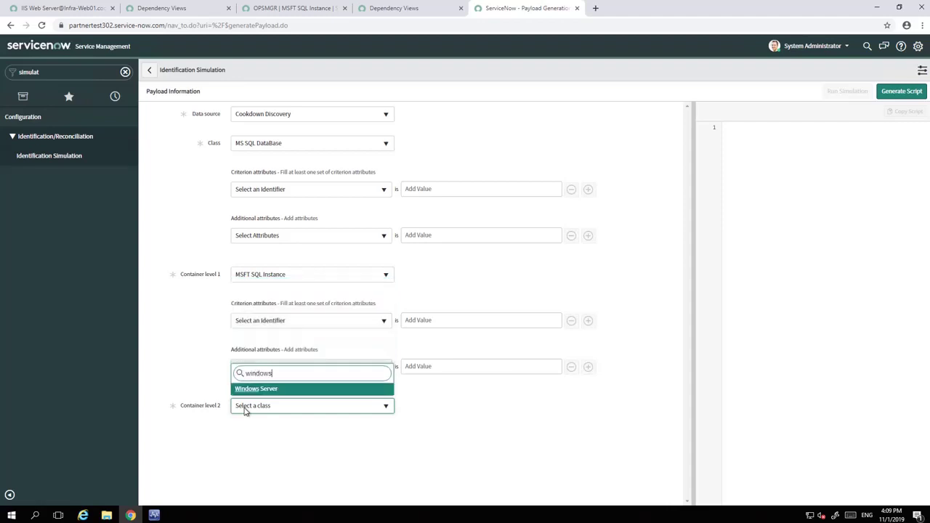
pyautogui.click(261, 392)
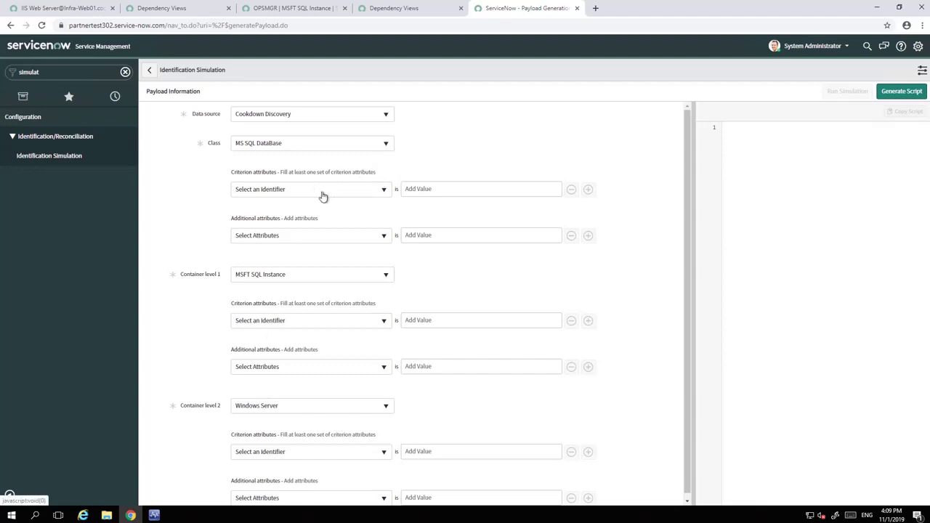
# Step: Identify the MS SQL DataBase by database and sys_class_name, with database ops16db and sys_class_name MS SQL DataBase
pyautogui.click(291, 198)
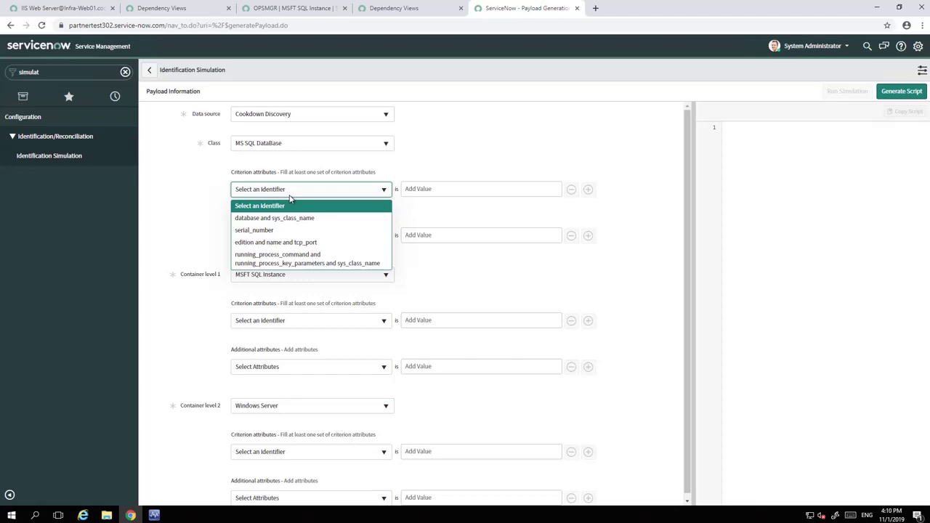
pyautogui.click(341, 219)
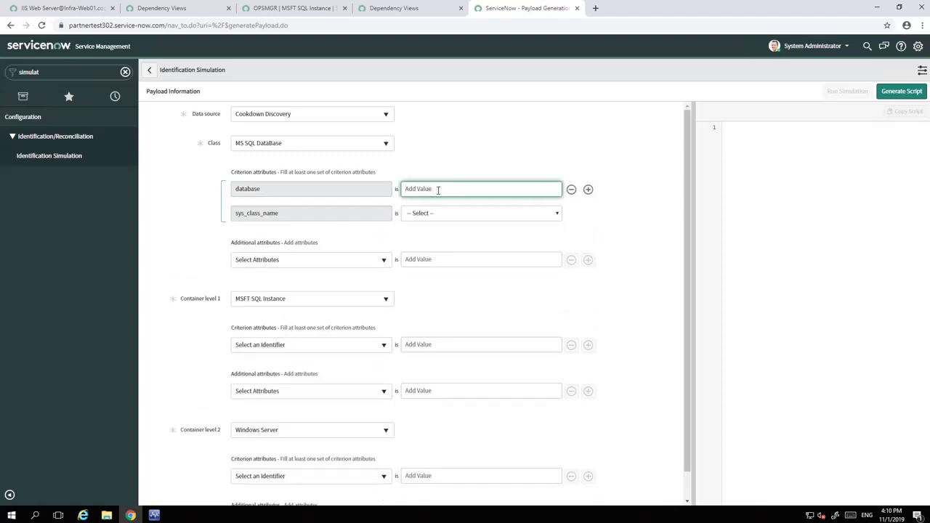
pyautogui.write('ops16db')
pyautogui.click(432, 214)
pyautogui.scroll(-20, 451, 347)
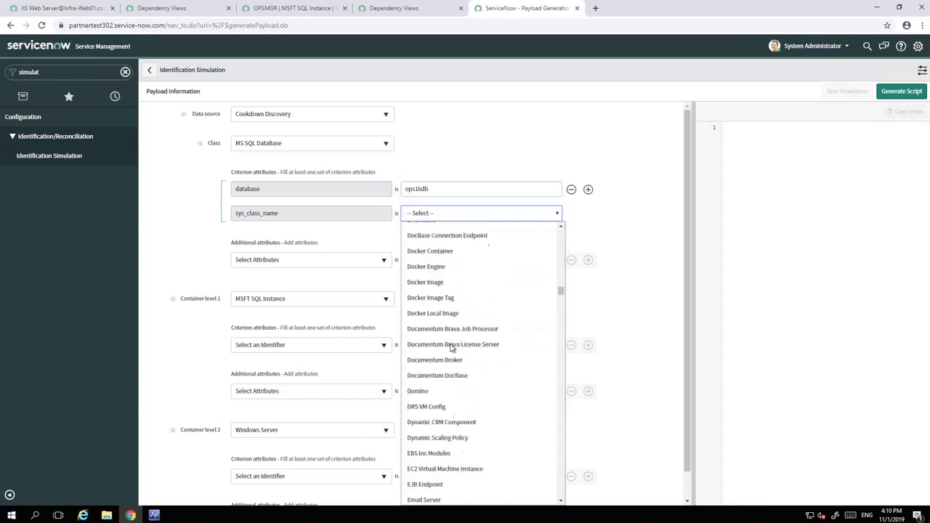
pyautogui.scroll(-20, 451, 347)
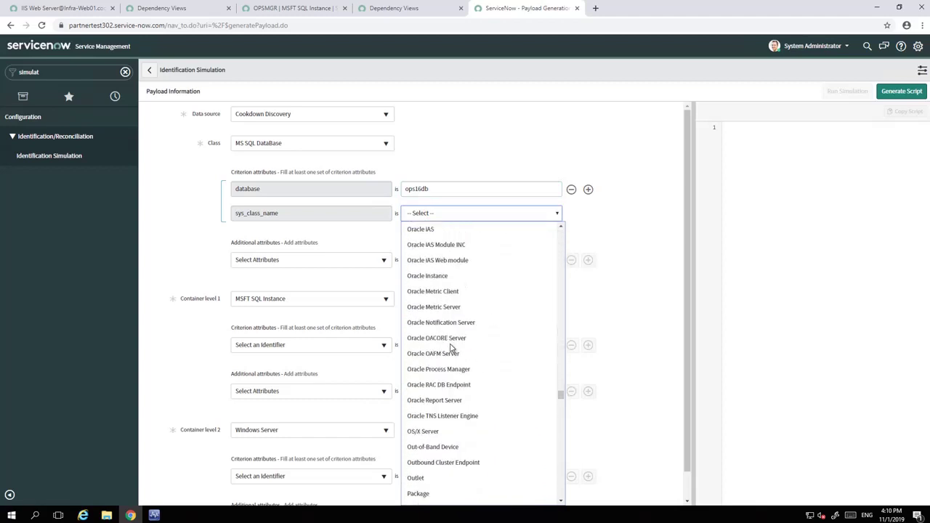
pyautogui.scroll(-5, 451, 347)
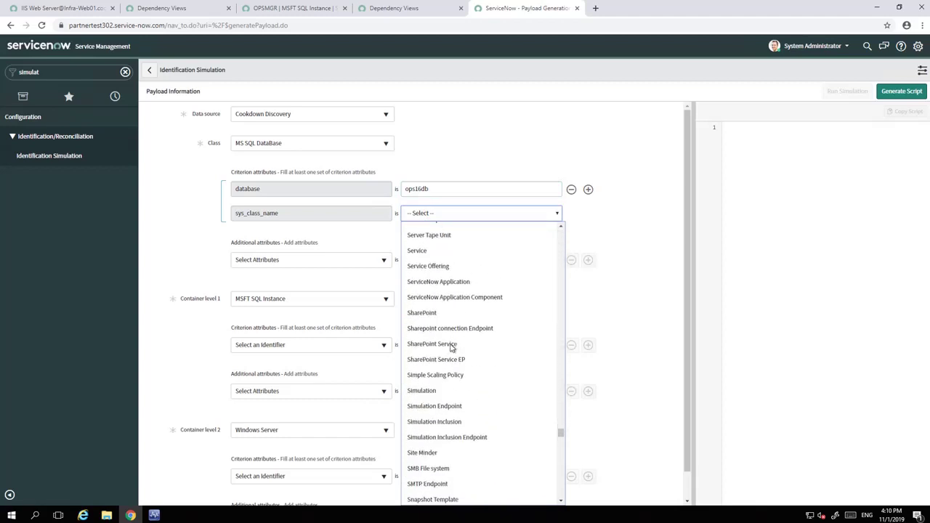
pyautogui.scroll(5, 451, 348)
pyautogui.press('m')
pyautogui.scroll(-5, 450, 348)
pyautogui.scroll(-5, 451, 348)
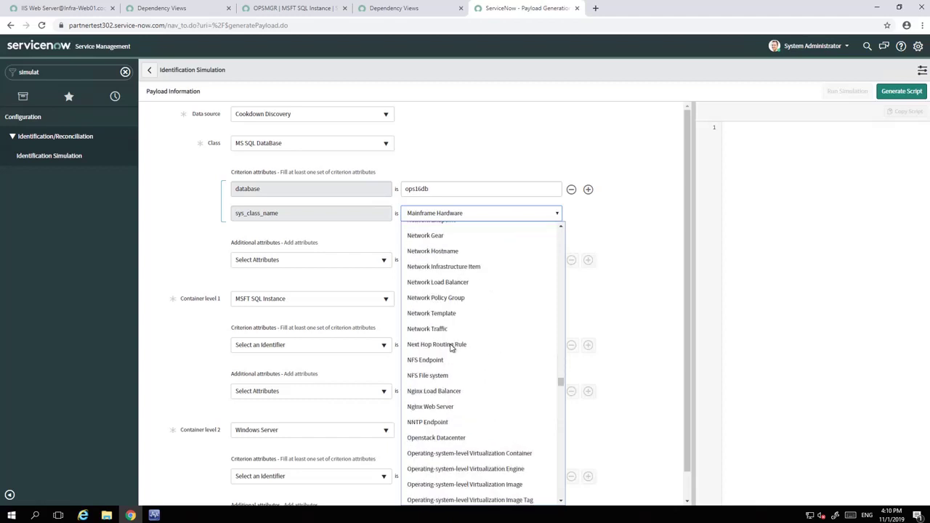
pyautogui.scroll(4, 451, 347)
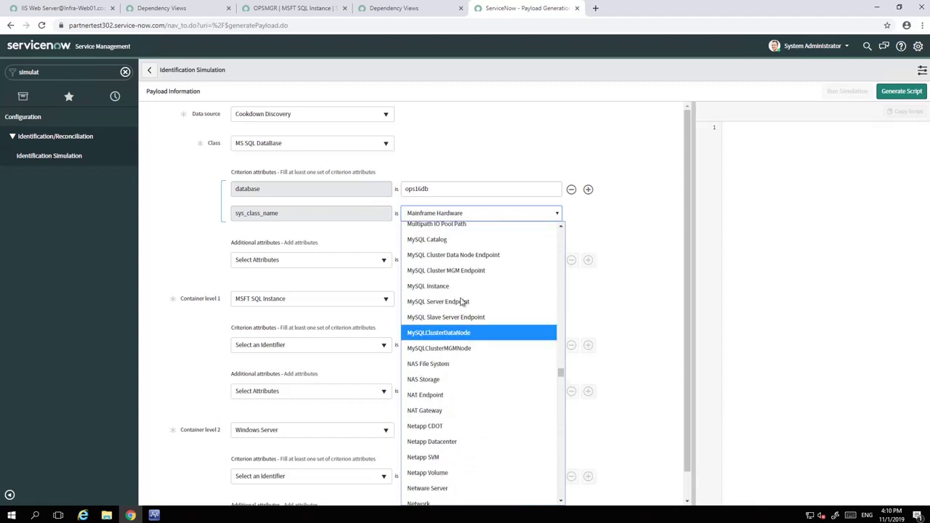
pyautogui.scroll(3, 463, 297)
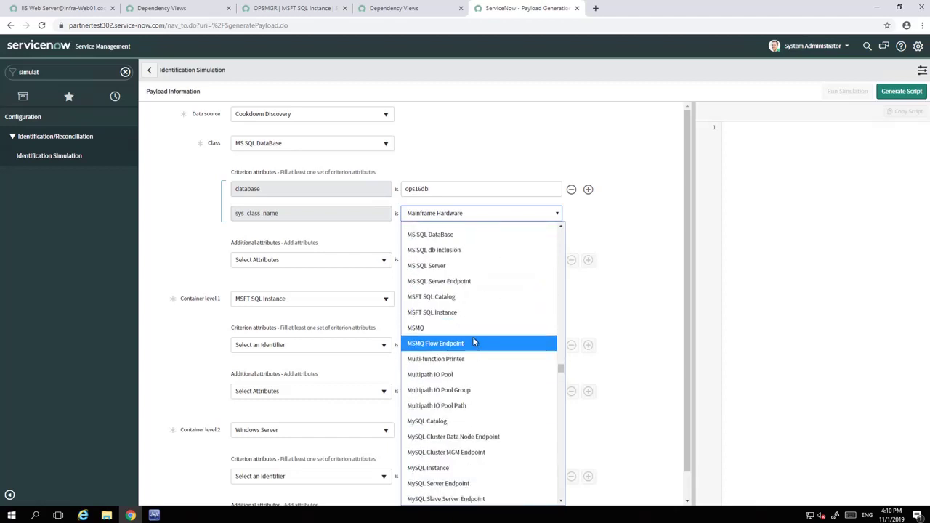
pyautogui.click(458, 237)
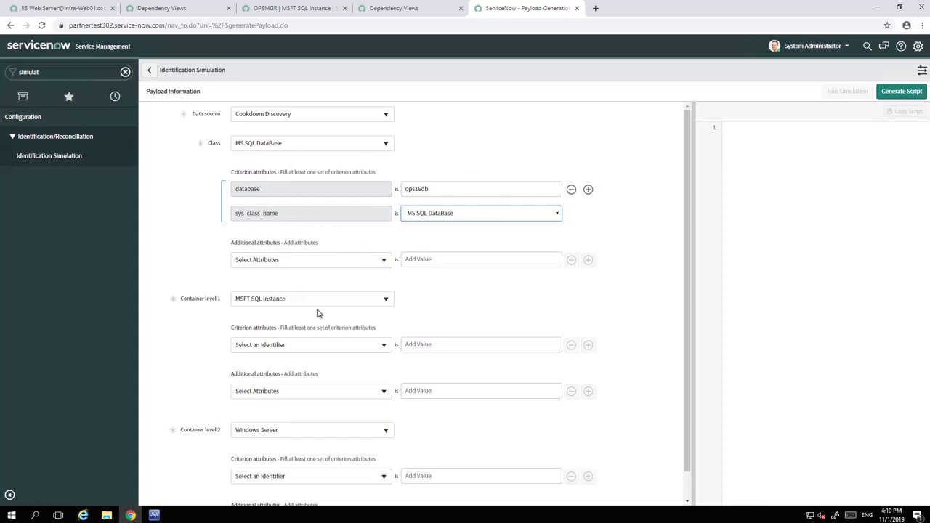
# Step: Add fqdn as an additional attribute of the MS SQL DataBase with the value ops16db.cookdown.local
pyautogui.click(304, 263)
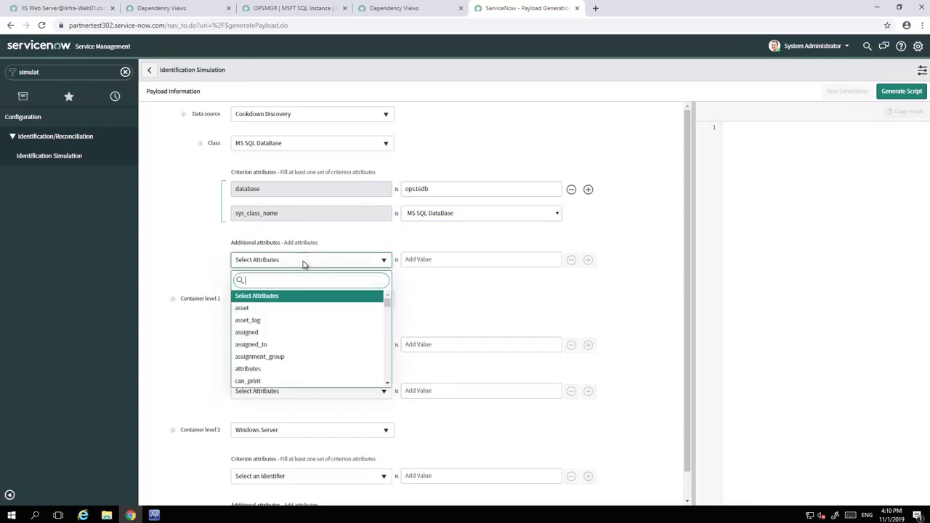
pyautogui.scroll(-6, 295, 354)
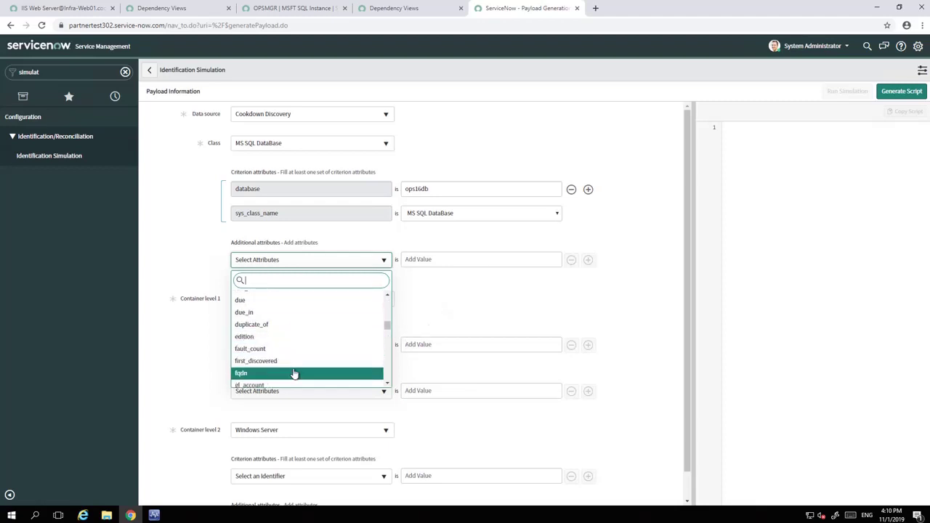
pyautogui.click(294, 373)
pyautogui.write('ops')
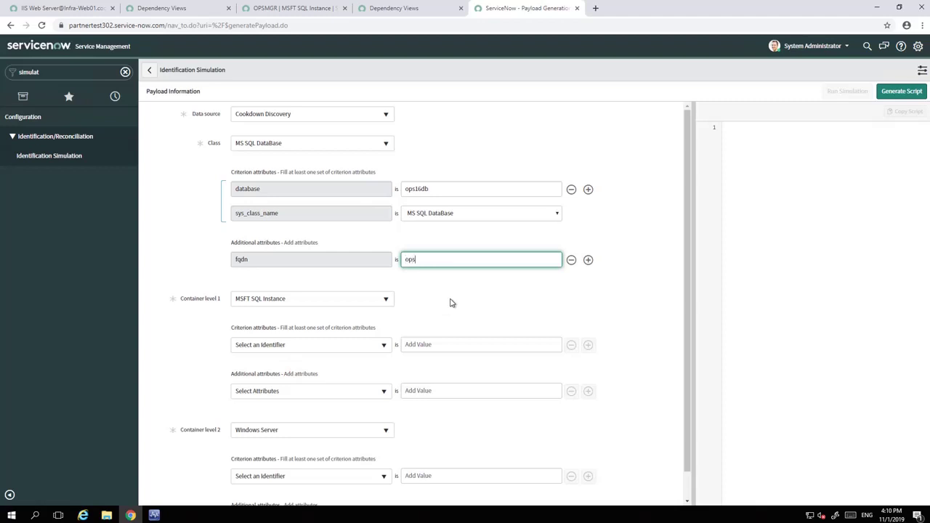
pyautogui.write('12')
pyautogui.write('db')
pyautogui.write('.cookdown.l')
pyautogui.write('ocal')
# Step: Identify the MSFT SQL Instance by instance_name and sys_class_name, using placeholder f and class ActiveMatrix Business Works
pyautogui.click(303, 352)
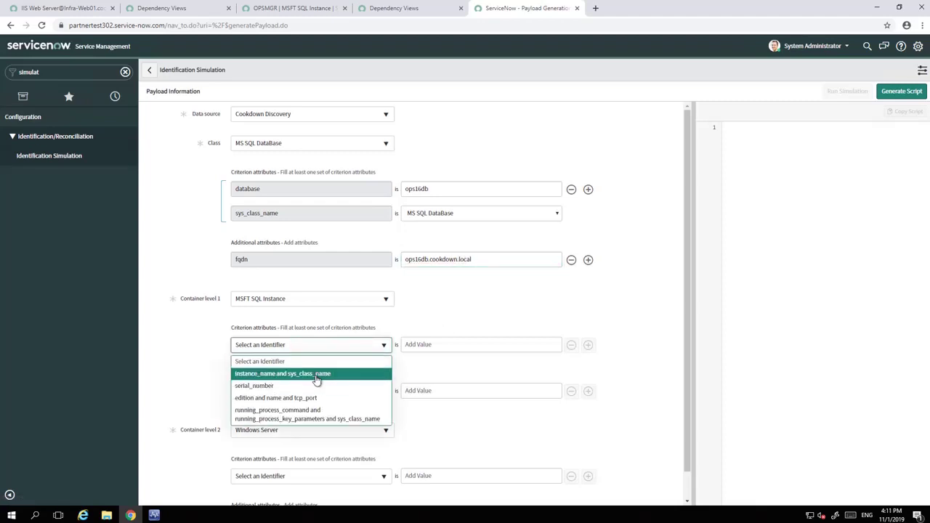
pyautogui.click(320, 375)
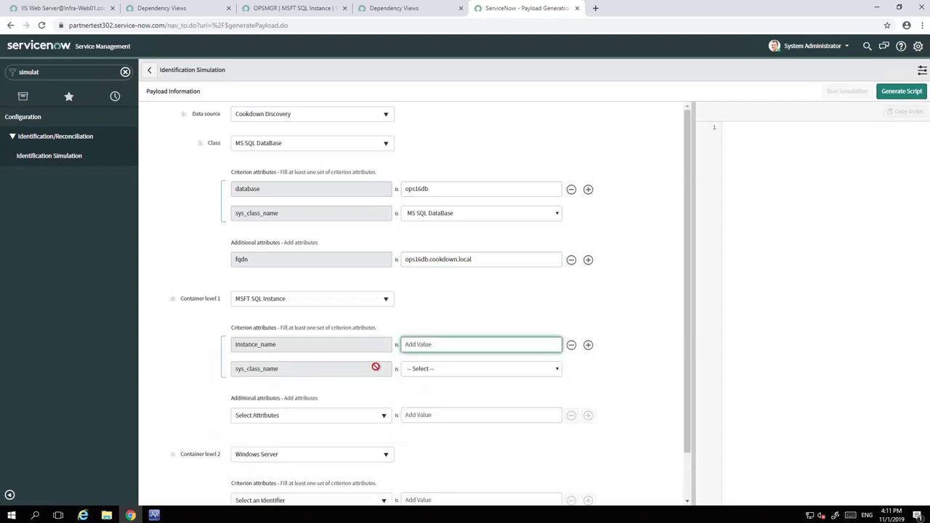
pyautogui.click(433, 369)
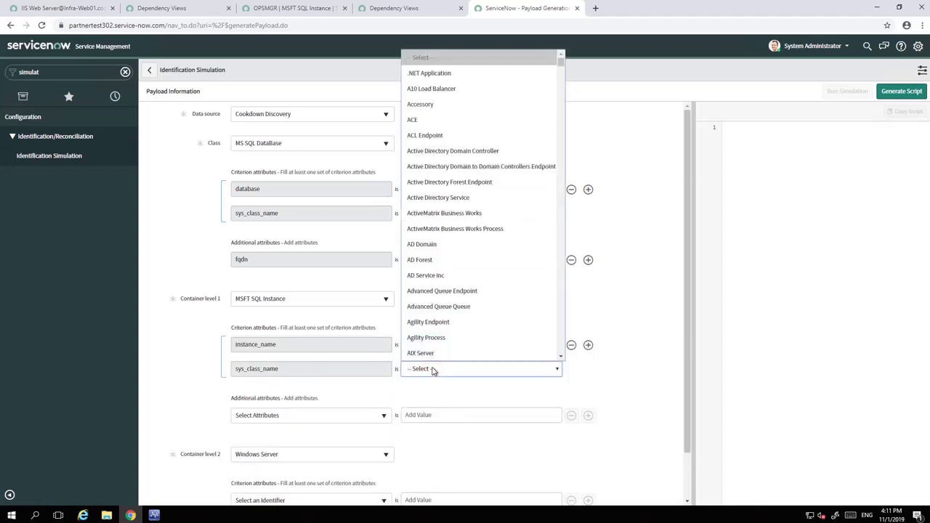
pyautogui.click(434, 369)
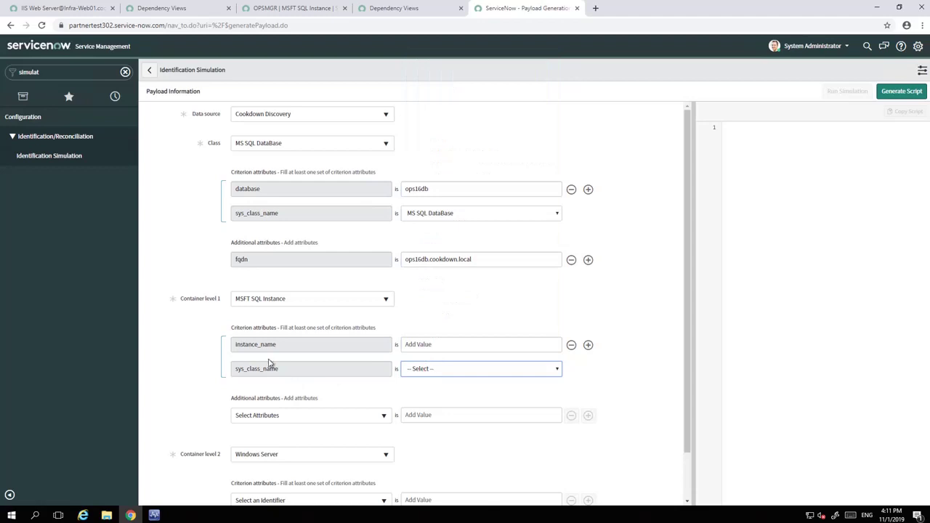
pyautogui.click(448, 345)
pyautogui.write('f')
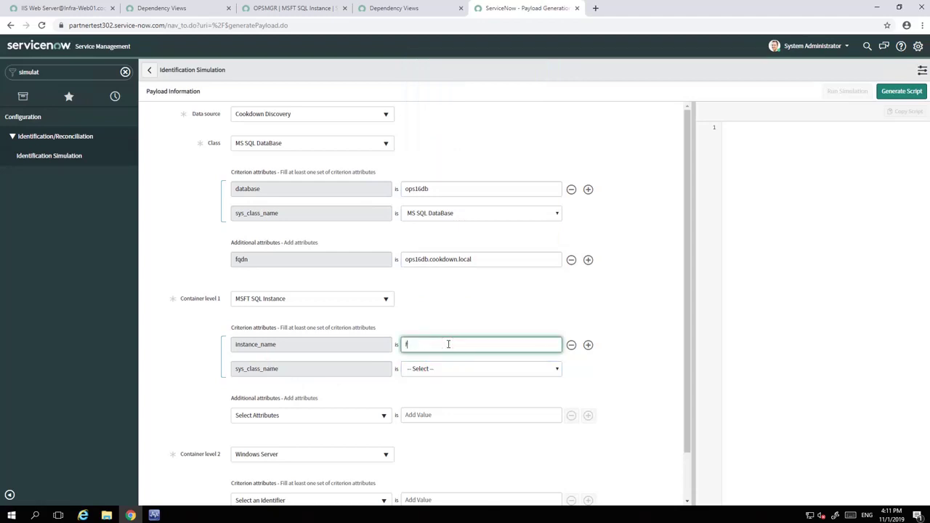
pyautogui.click(436, 370)
pyautogui.click(445, 208)
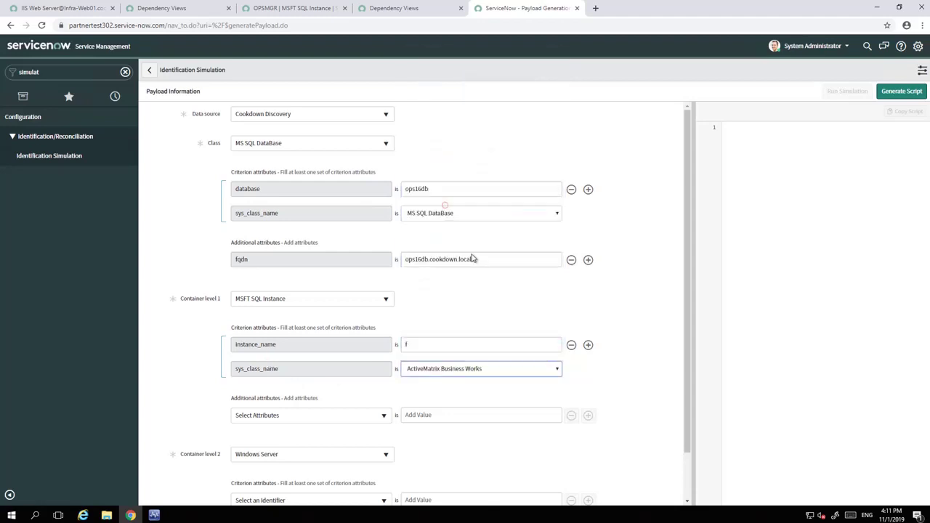
# Step: Identify the container level 2 Windows Server by name, with the placeholder value ss
pyautogui.click(323, 501)
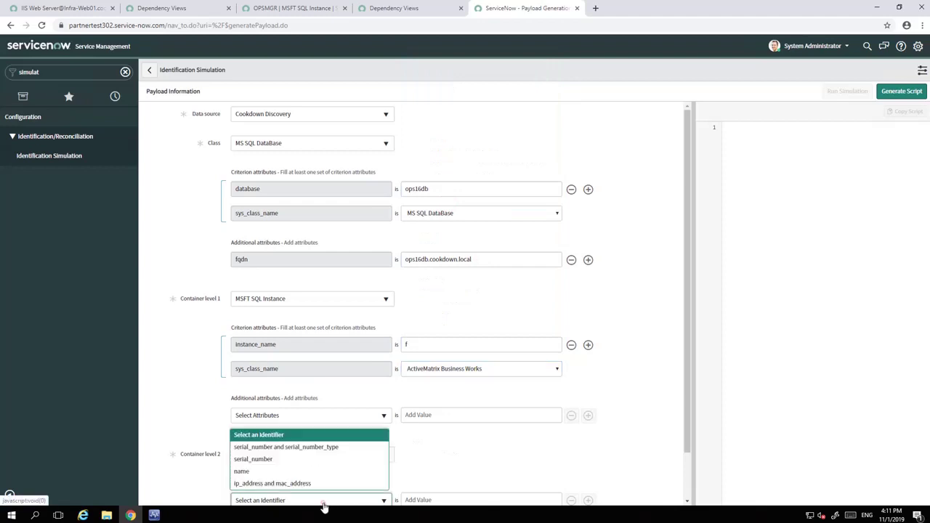
pyautogui.click(288, 473)
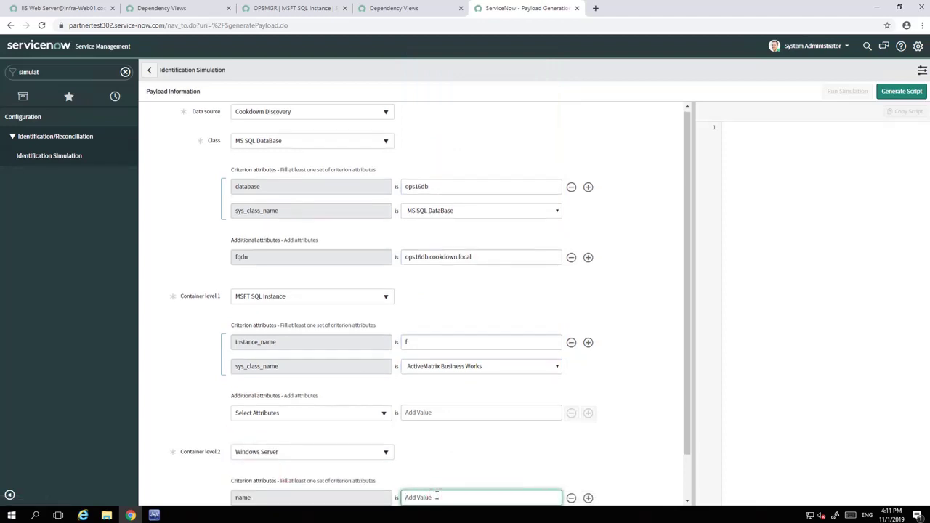
pyautogui.write('ss')
pyautogui.scroll(-1, 536, 355)
pyautogui.scroll(1, 574, 303)
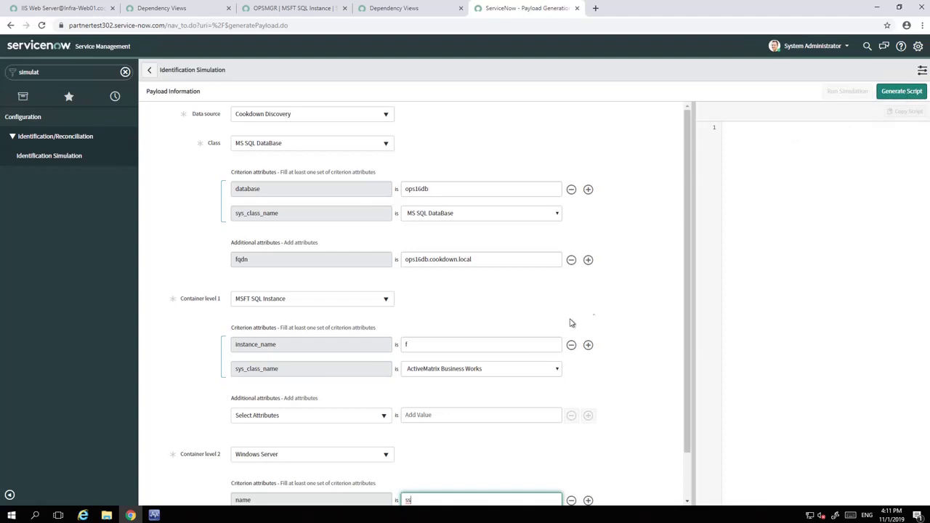
# Step: Clear the MSFT SQL Instance's instance_name value and try to generate the script
pyautogui.click(512, 349)
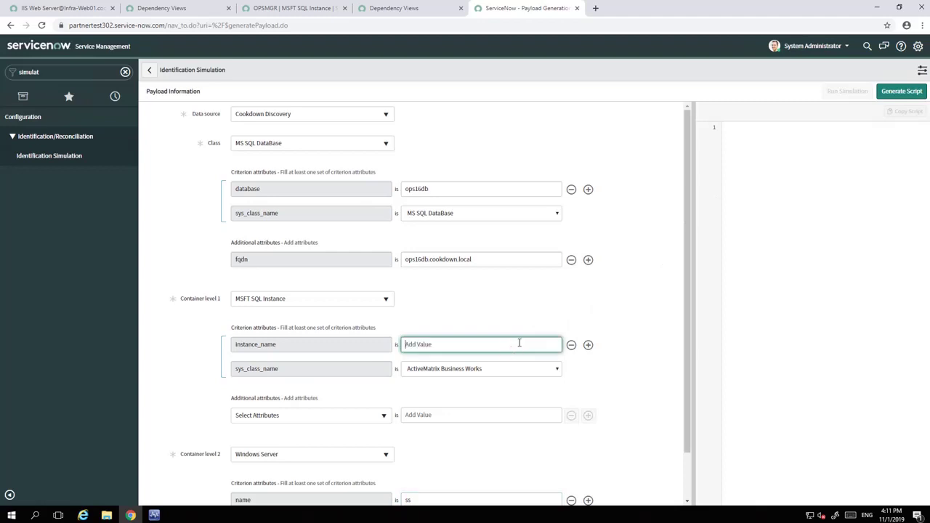
pyautogui.click(891, 94)
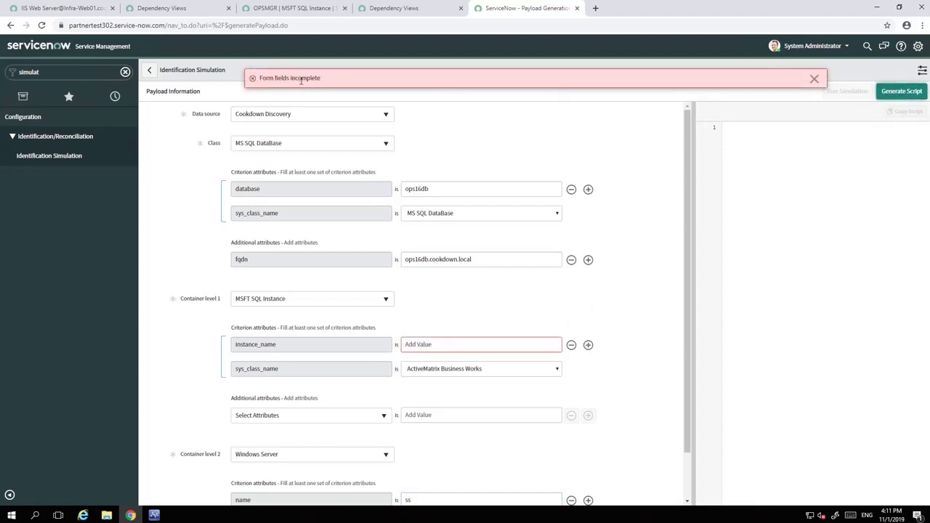
# Step: Set the MSFT SQL Instance's instance_name to f and generate the payload script
pyautogui.click(442, 346)
pyautogui.write('f')
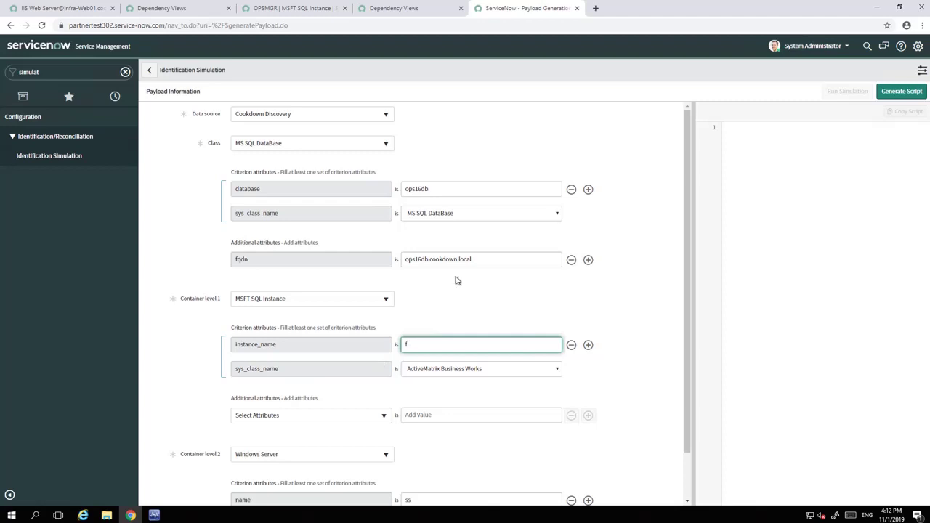
pyautogui.click(892, 99)
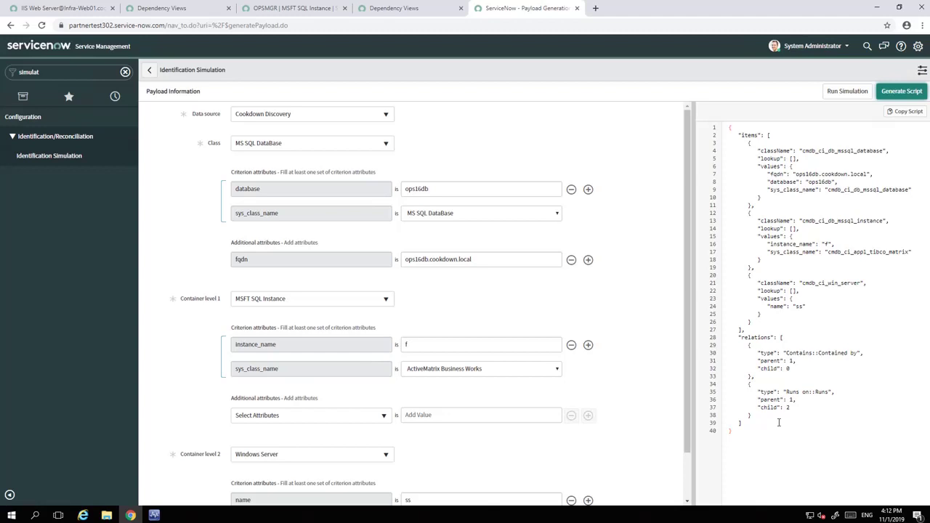
# Step: Highlight the database criterion's value, and switch to Operations Manager's Discovery view with the cmdb_ci_db_mssql_database payload template
pyautogui.doubleClick(444, 190)
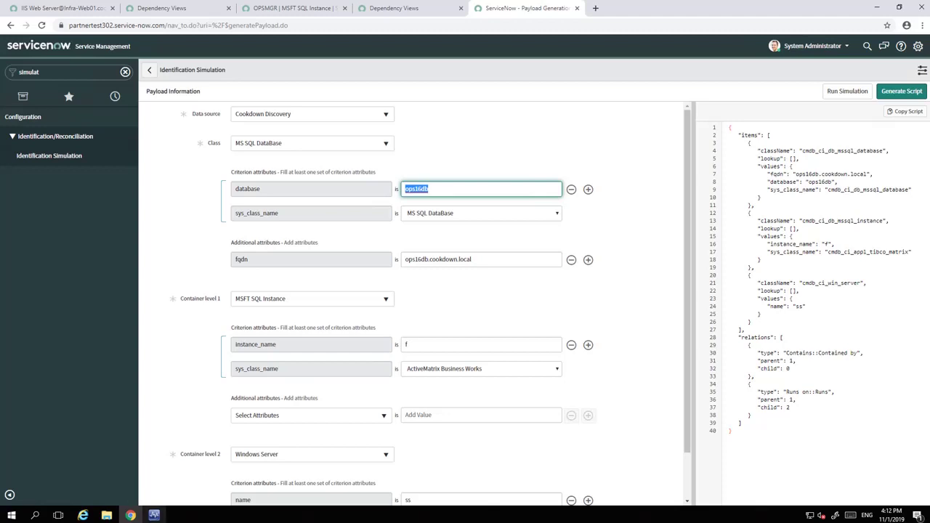
pyautogui.moveTo(152, 513)
pyautogui.click(145, 485)
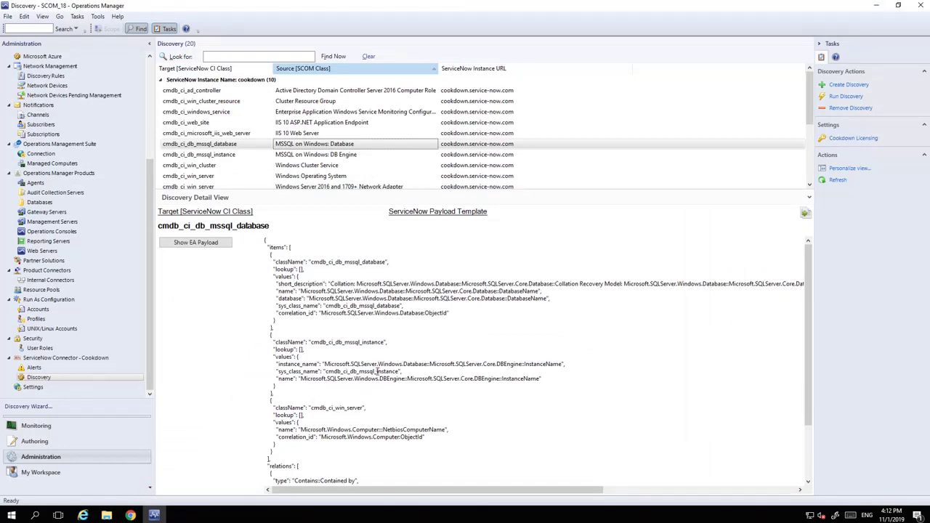
# Step: Copy the DatabaseName property key from the New Type Map Wizard's sample object and paste it as the database criterion in Identification Simulation
pyautogui.hotkey('alt', 'Tab')
pyautogui.hotkey('alt', 'Tab')
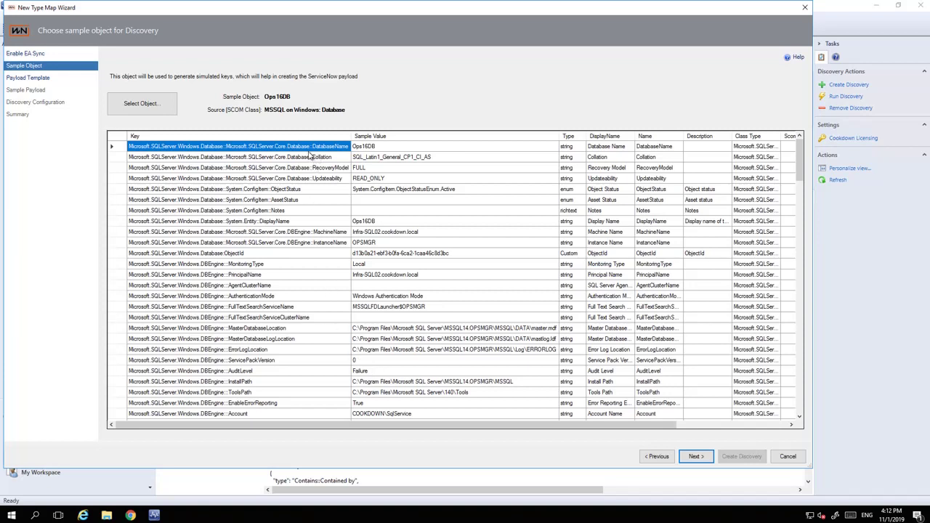
pyautogui.click(378, 148)
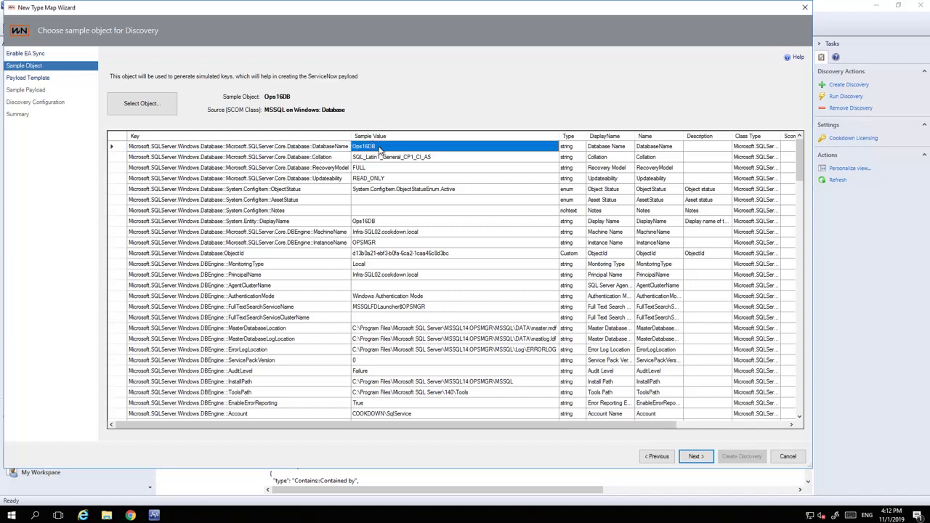
pyautogui.click(332, 147)
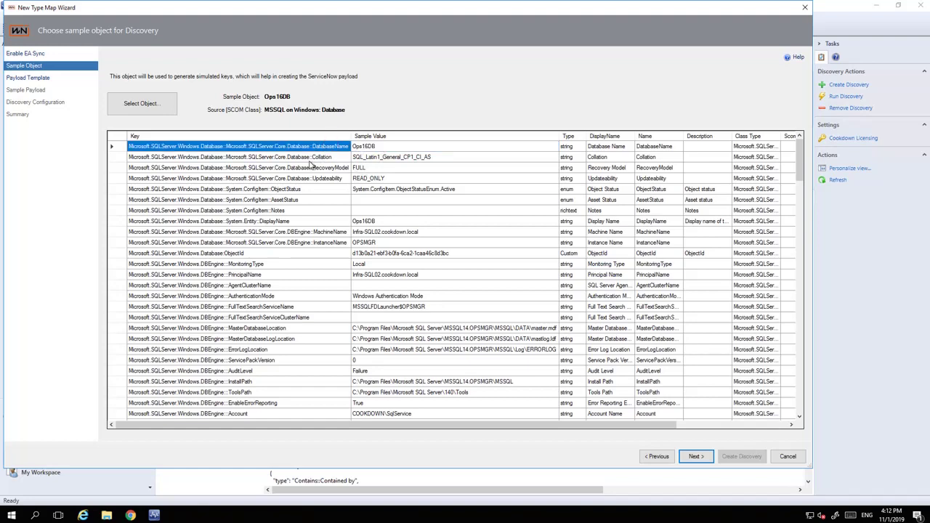
pyautogui.hotkey('alt', 'Tab')
pyautogui.hotkey('alt', 'Tab')
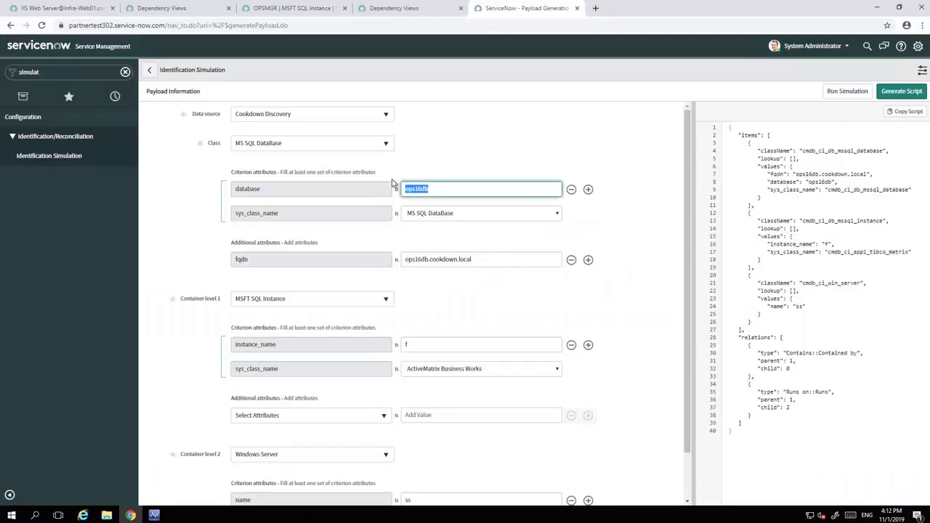
pyautogui.hotkey('ctrl', 'v')
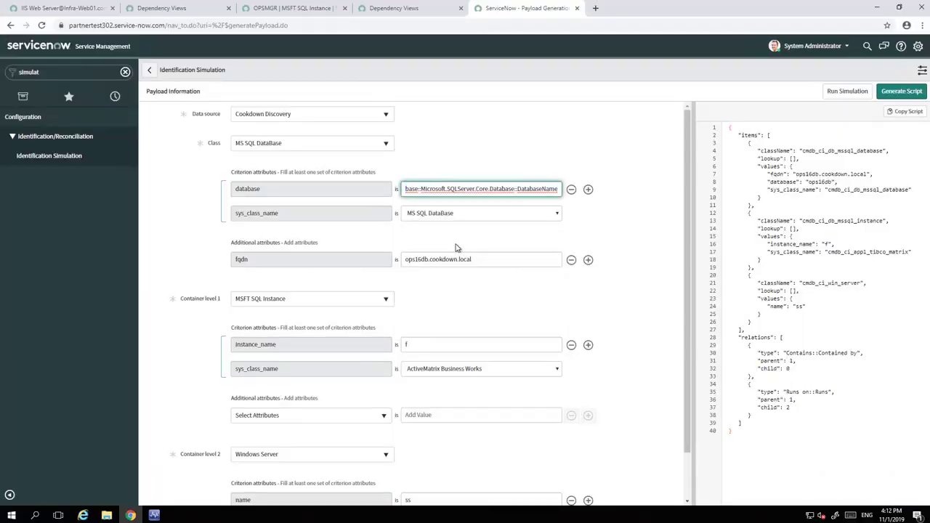
# Step: Remove the fqdn additional attribute from the MS SQL DataBase class
pyautogui.hotkey('alt', 'Tab')
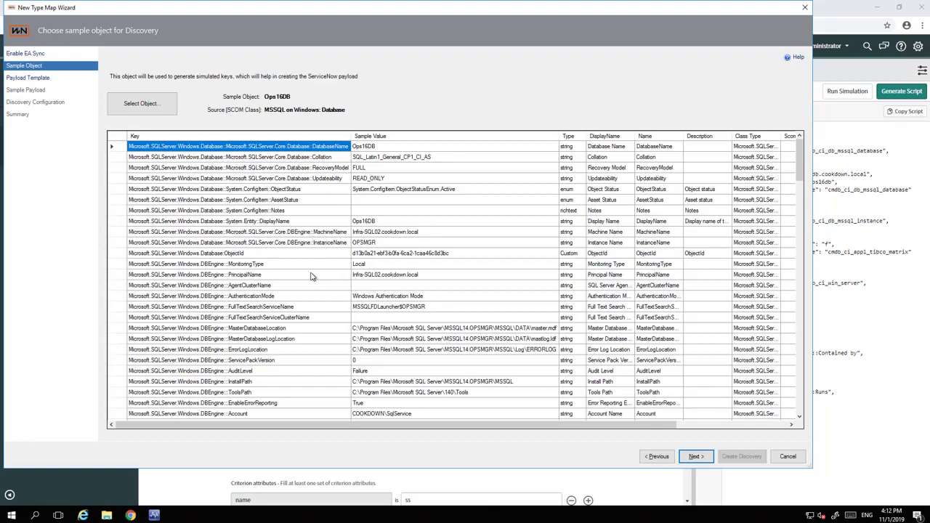
pyautogui.hotkey('alt', 'Tab')
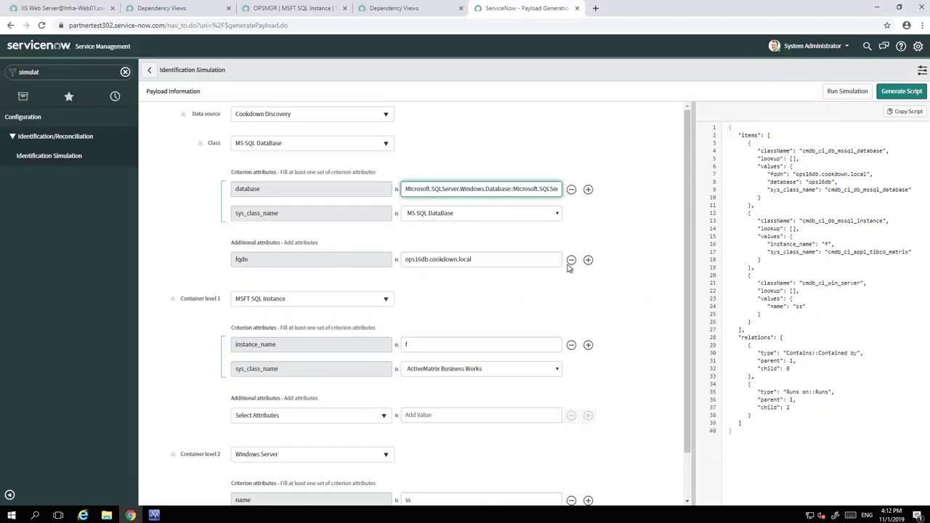
pyautogui.click(570, 261)
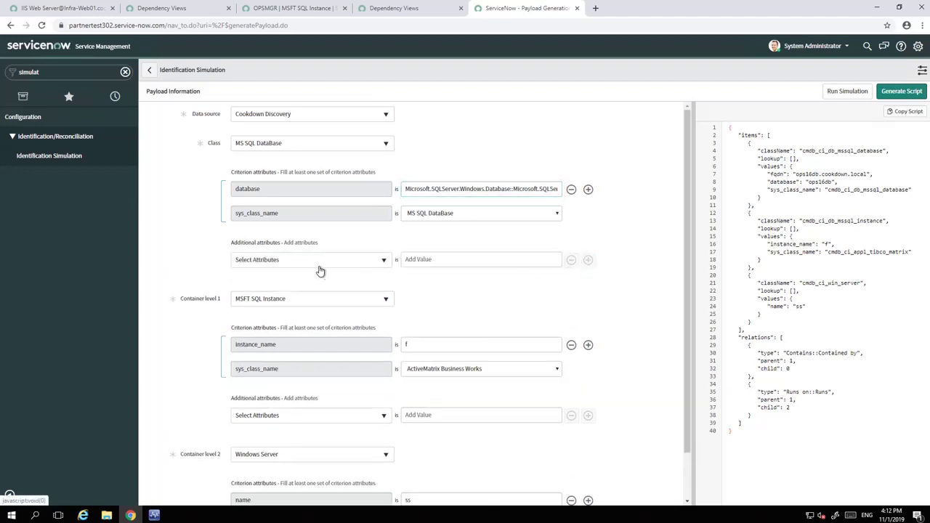
# Step: Set instance_name to Microsoft.SQLServer.Windows.DBEngine::Microsoft.SQLServer.Core.DBEngine::InstanceName, copied from the wizard's sample object, and generate the payload script again
pyautogui.click(469, 349)
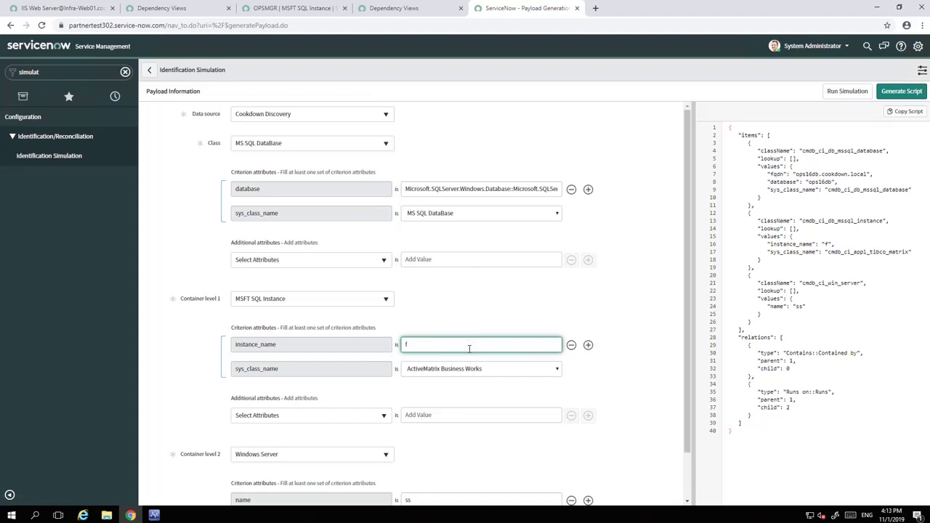
pyautogui.hotkey('alt', 'Tab')
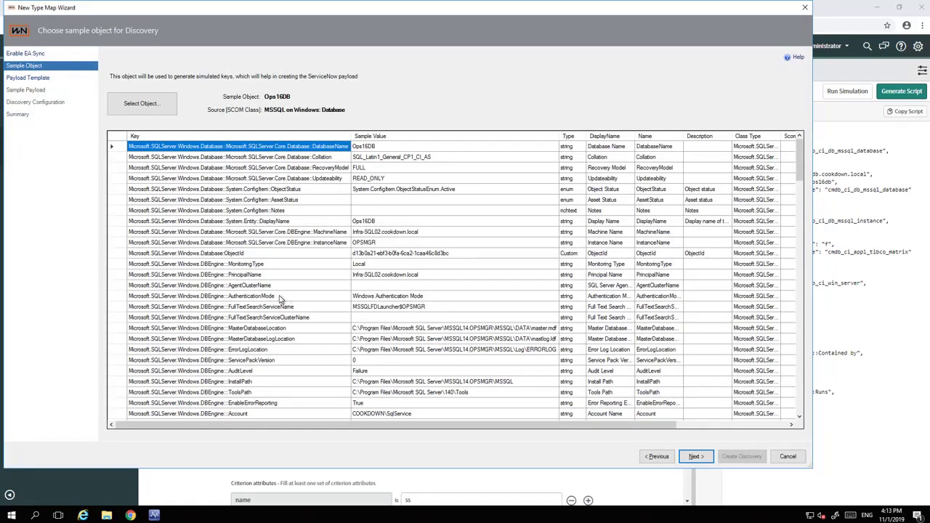
pyautogui.click(277, 359)
pyautogui.scroll(-2, 276, 368)
pyautogui.click(274, 364)
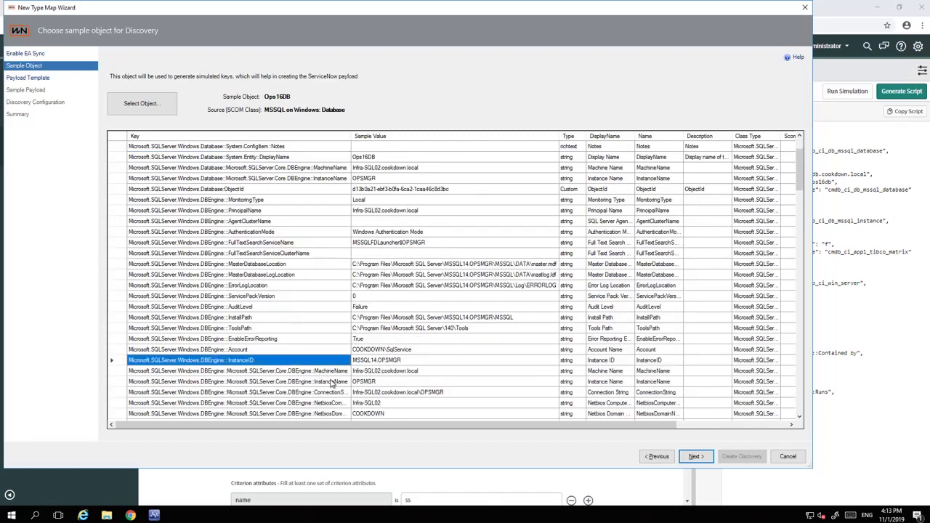
pyautogui.click(333, 382)
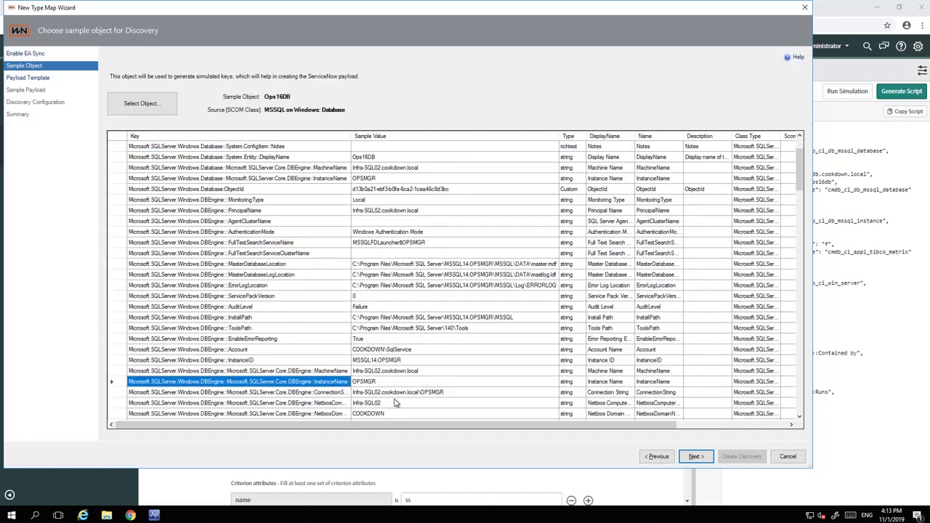
pyautogui.hotkey('alt', 'Tab')
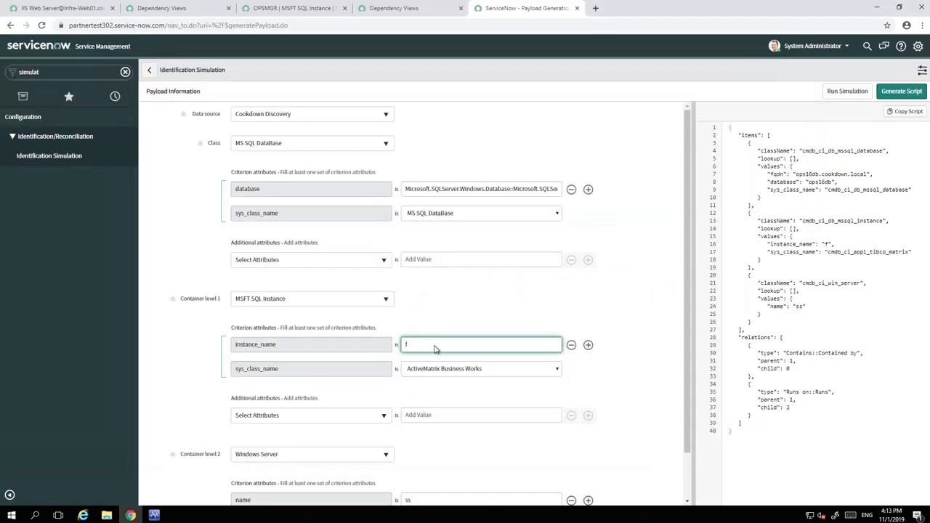
pyautogui.click(435, 348)
pyautogui.write('Microsoft.SQLServer.Windows.DBEngine::Microsoft.SQLServer.Core.DBEngine::InstanceName')
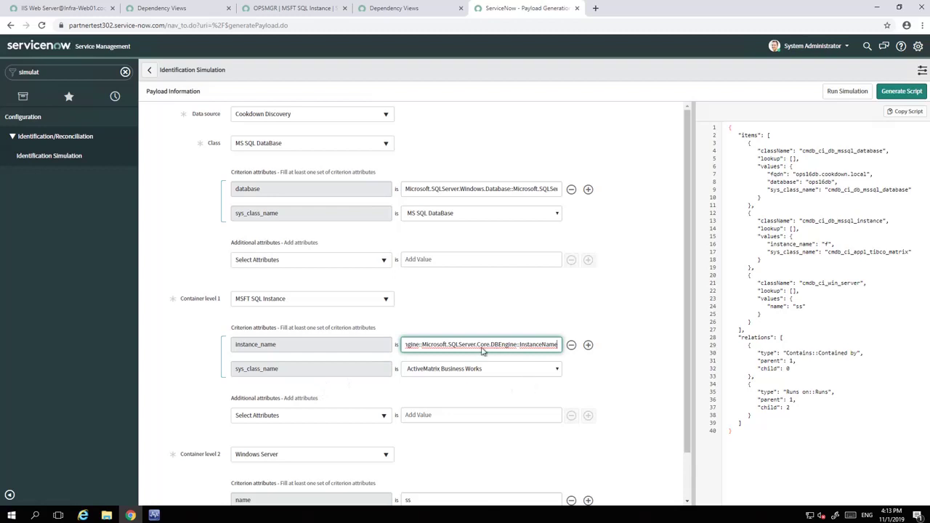
pyautogui.click(902, 93)
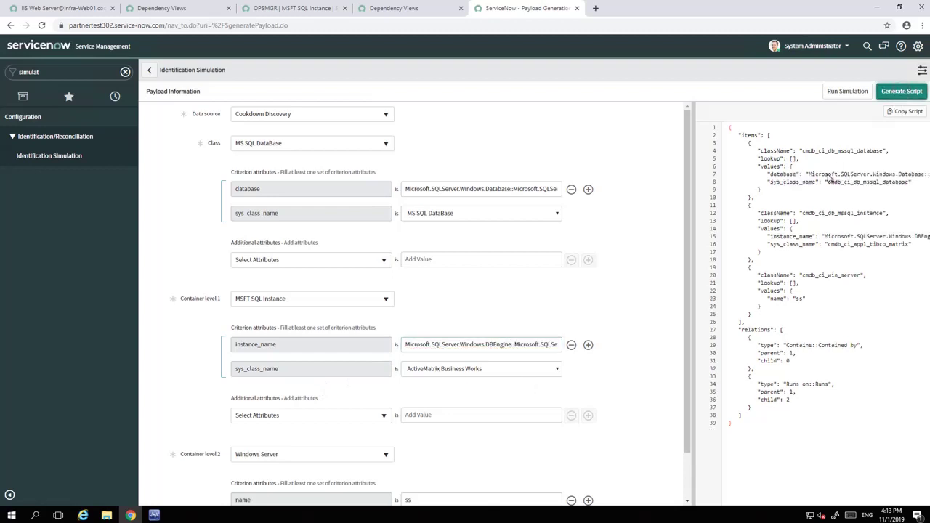
pyautogui.moveTo(811, 174); pyautogui.dragTo(911, 175)
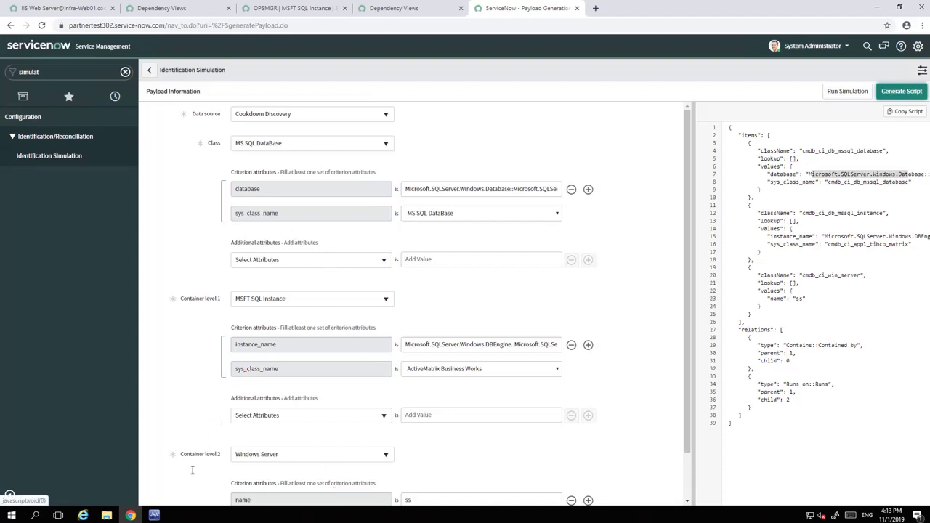
# Step: Copy the existing cmdb_ci_db_mssql_database payload template from Operations Manager's Discovery view and replace the wizard's payload template placeholder with it
pyautogui.click(154, 516)
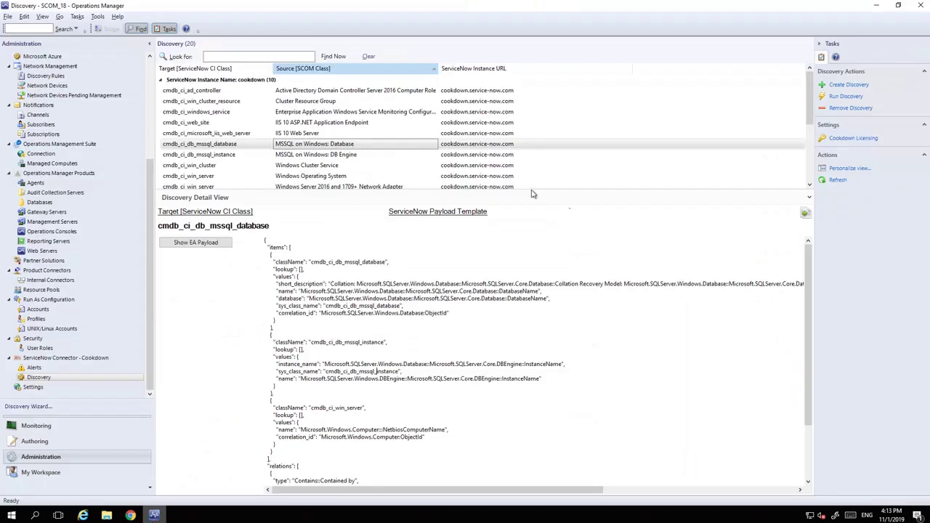
pyautogui.click(804, 213)
pyautogui.hotkey('alt', 'Tab')
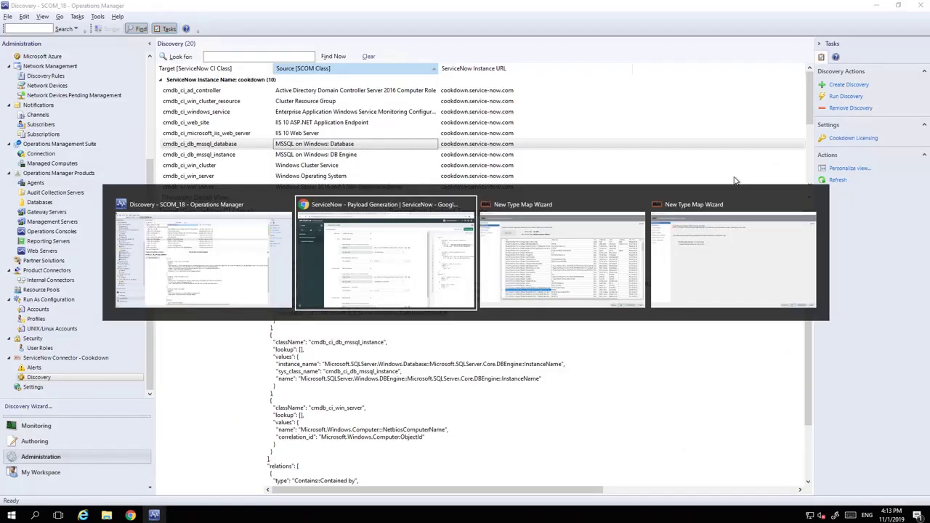
pyautogui.hotkey('alt', 'Tab')
pyautogui.hotkey('alt', 'Tab')
pyautogui.hotkey('alt', 'shift', 'Tab')
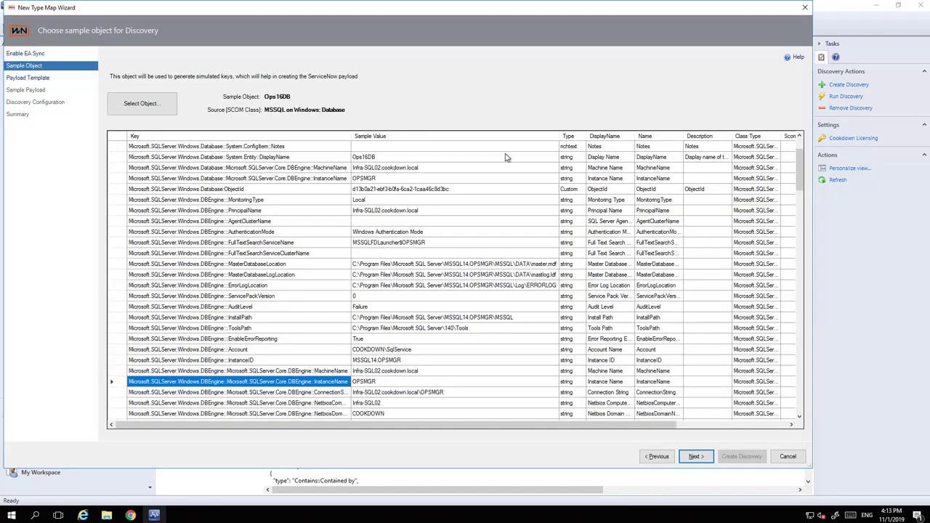
pyautogui.click(697, 457)
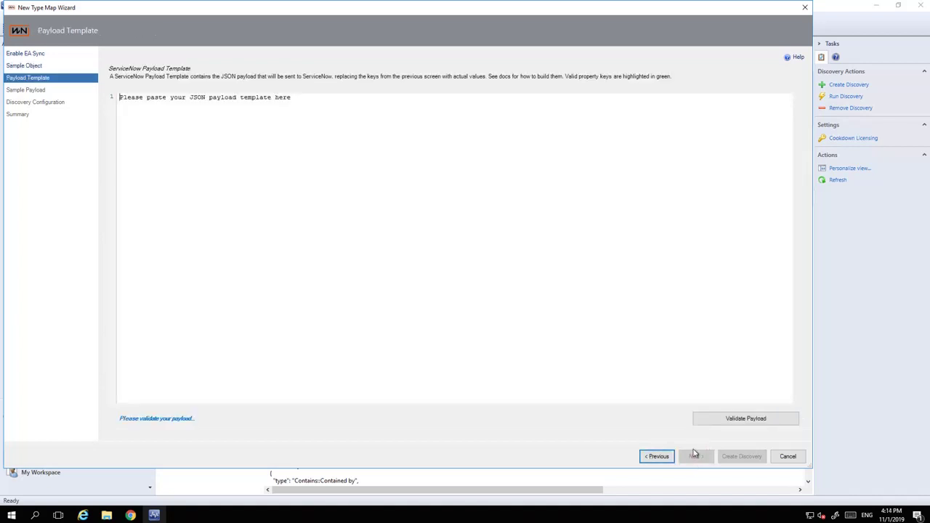
pyautogui.click(317, 153)
pyautogui.hotkey('ctrl', 'a')
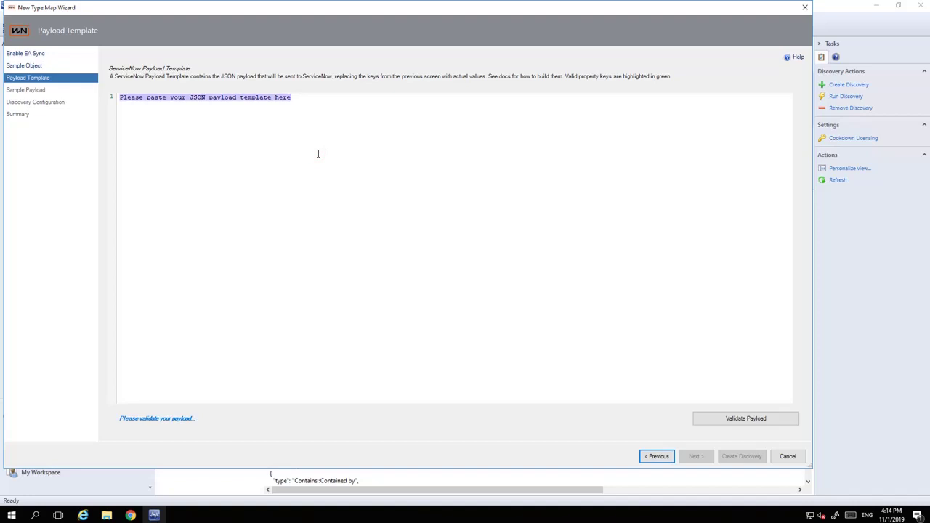
pyautogui.hotkey('ctrl', 'v')
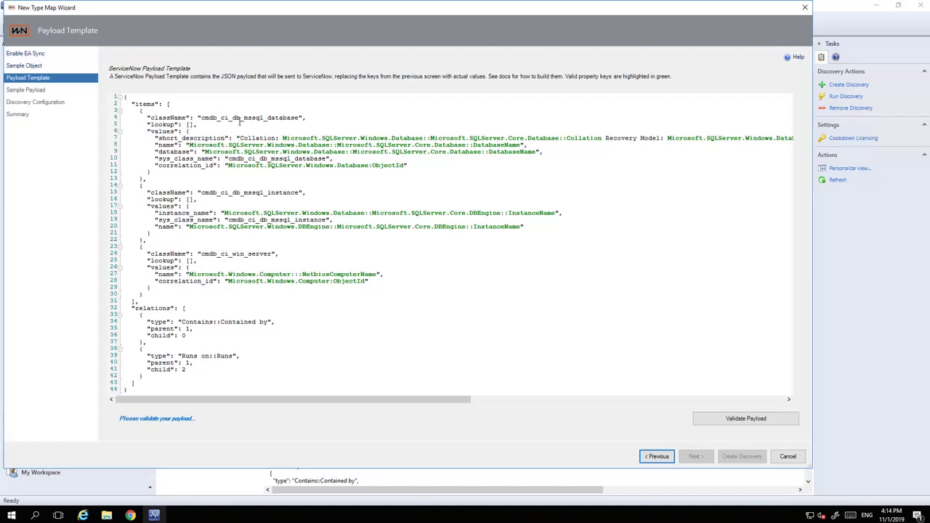
# Step: Test the valid-key highlighting by inserting vbgnhm,.je into the database property key on line 9, and delete the inserted text
pyautogui.moveTo(233, 117); pyautogui.dragTo(296, 117)
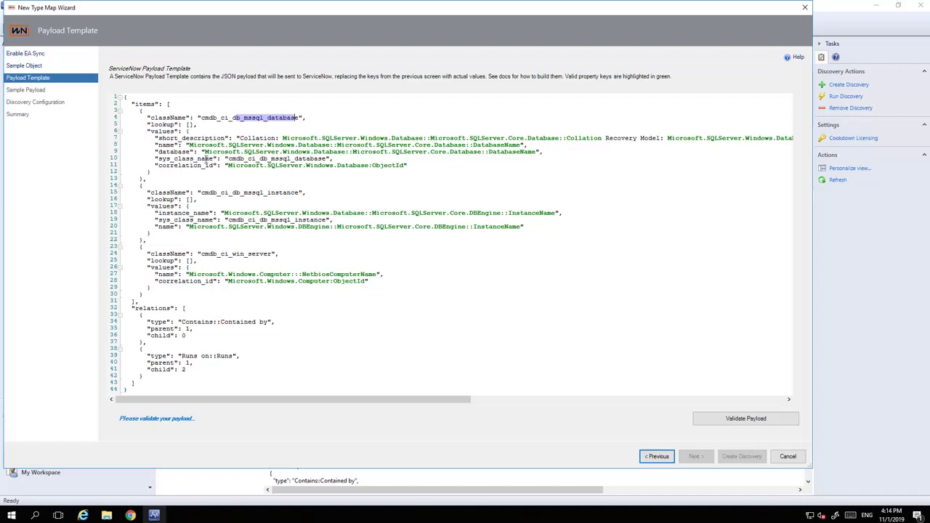
pyautogui.doubleClick(173, 151)
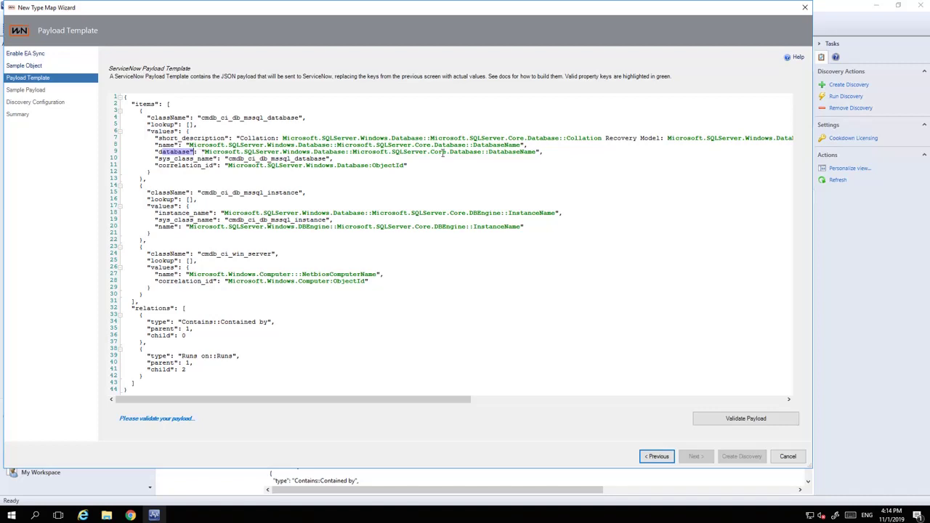
pyautogui.click(442, 152)
pyautogui.write('vbgnhm,.je')
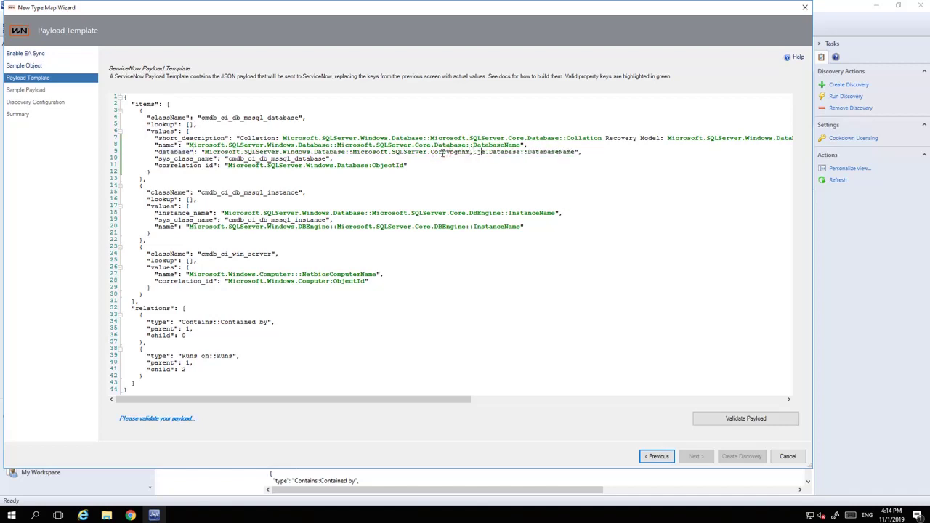
pyautogui.press('BackSpace')
pyautogui.press('BackSpace')
pyautogui.press('BackSpace')
pyautogui.press('BackSpace')
pyautogui.press('BackSpace')
pyautogui.press('BackSpace')
pyautogui.press('BackSpace')
pyautogui.press('BackSpace')
pyautogui.press('BackSpace')
pyautogui.press('BackSpace')
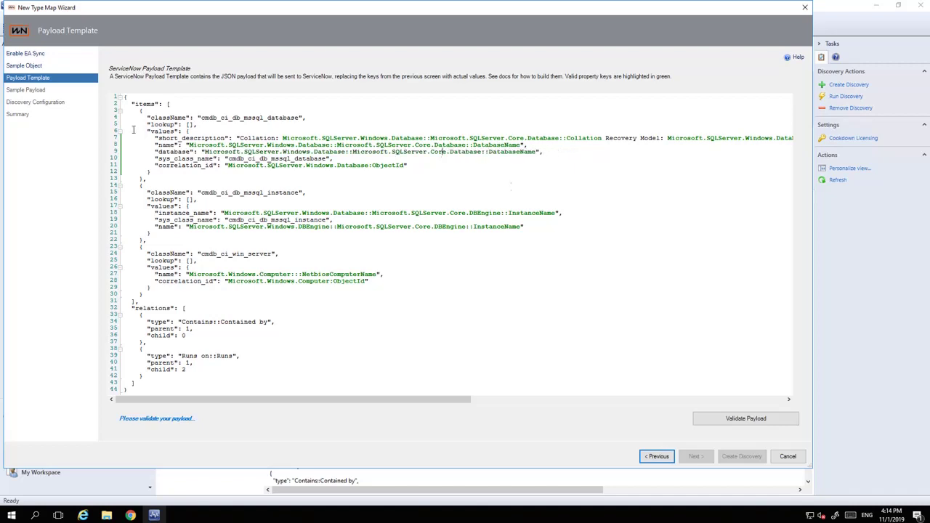
# Step: Review the short_description and relations entries, validate the payload template, and continue to the sample payload
pyautogui.click(204, 137)
pyautogui.click(279, 137)
pyautogui.click(629, 138)
pyautogui.moveTo(164, 323); pyautogui.dragTo(190, 337)
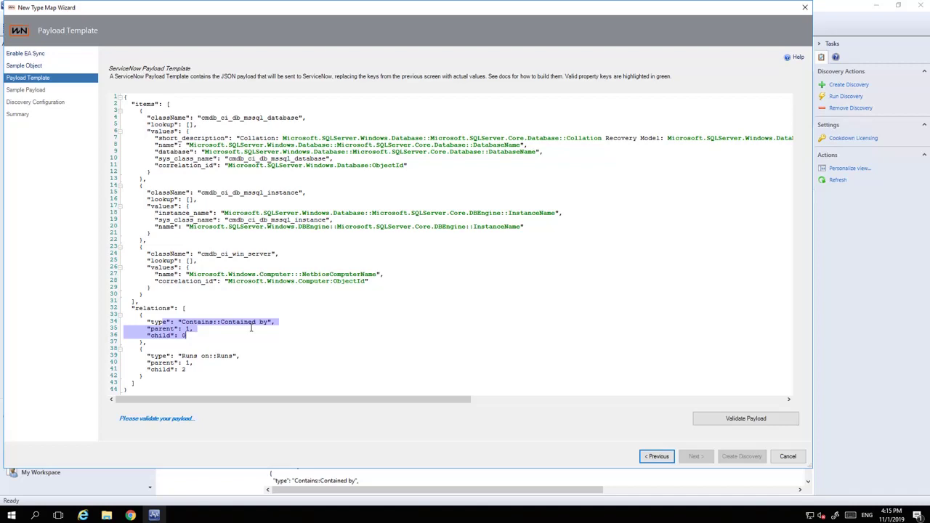
pyautogui.click(201, 356)
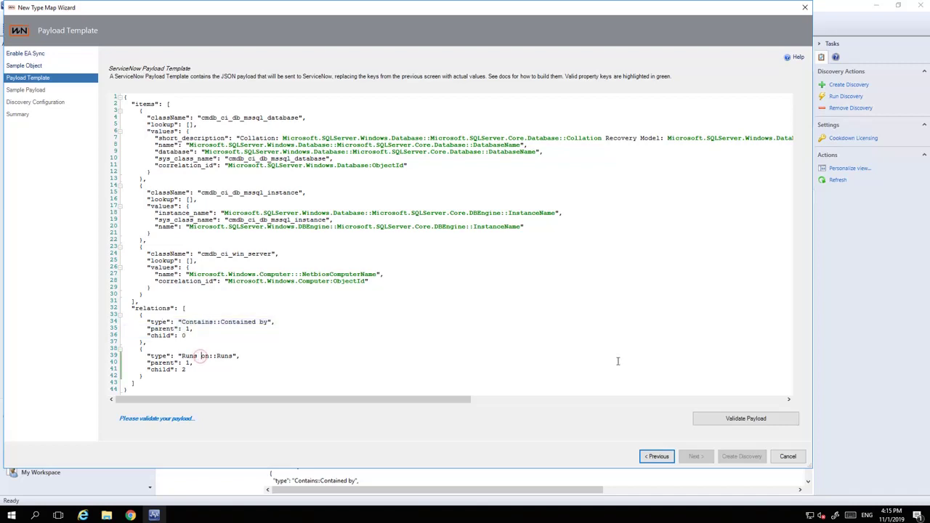
pyautogui.click(742, 421)
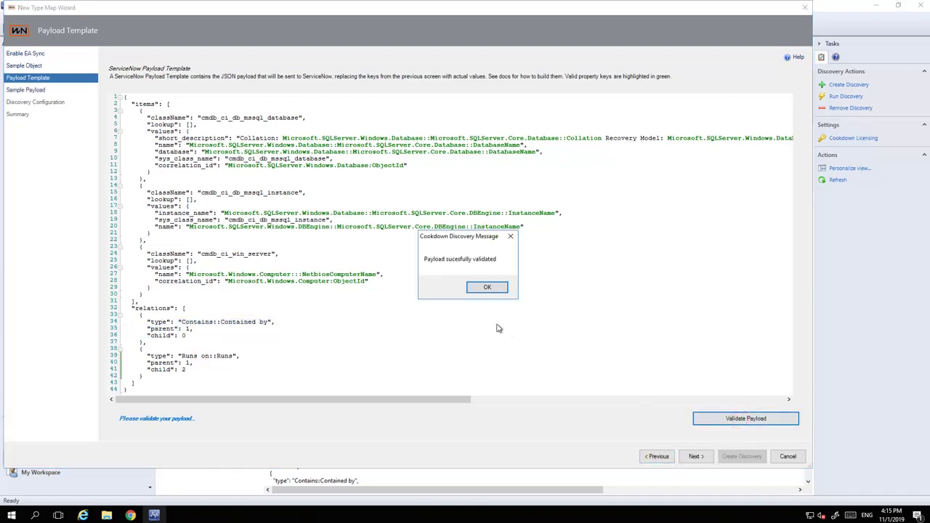
pyautogui.click(478, 288)
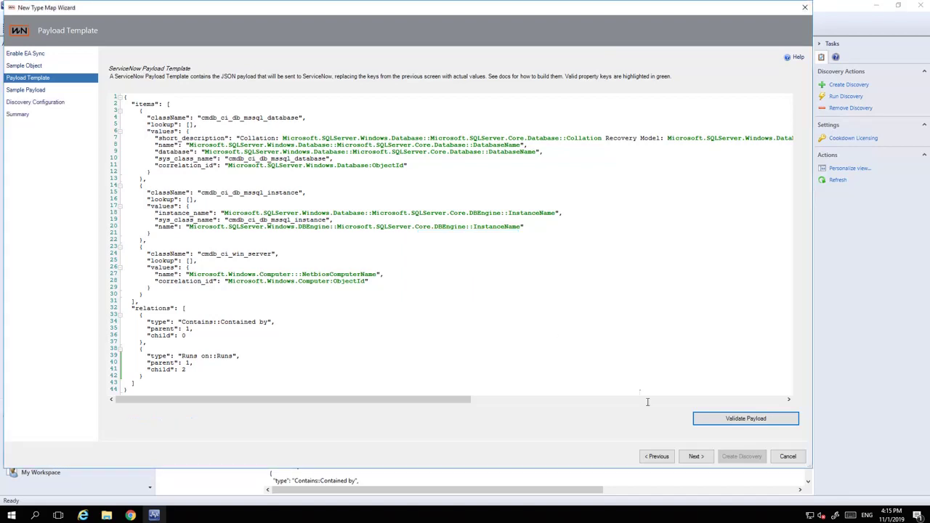
pyautogui.click(694, 456)
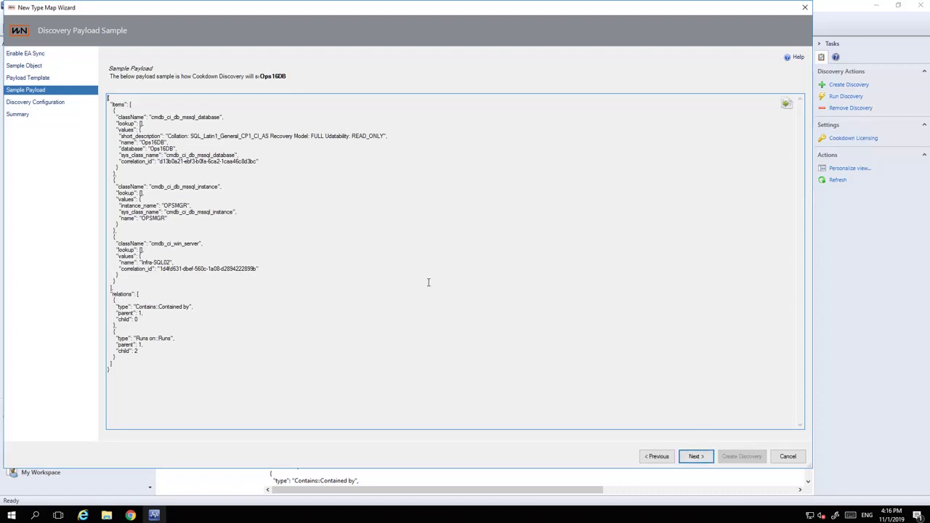
# Step: Set the ServiceNow instance name to ghjjh, keep Cookdown Discovery as the CMDB discovery source, and continue to the discovery summary
pyautogui.click(696, 462)
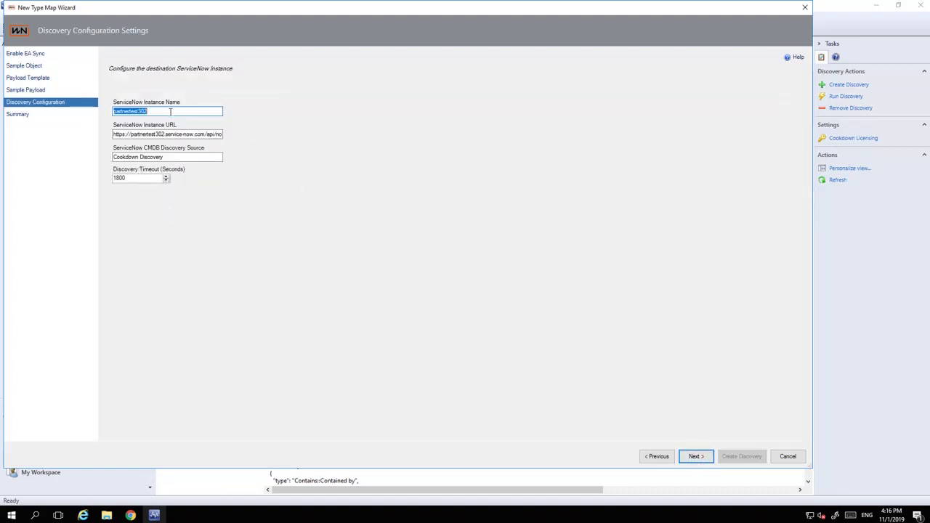
pyautogui.write('ghjjh')
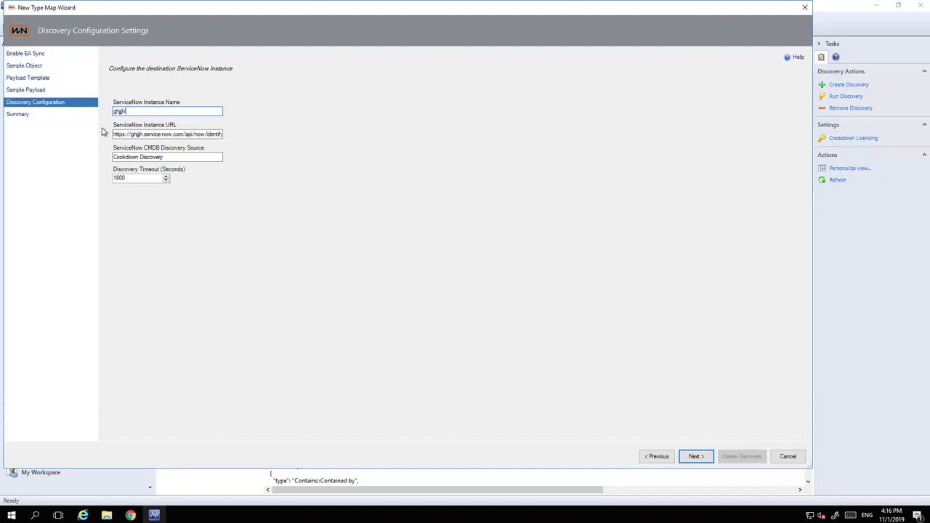
pyautogui.doubleClick(176, 157)
pyautogui.click(177, 157)
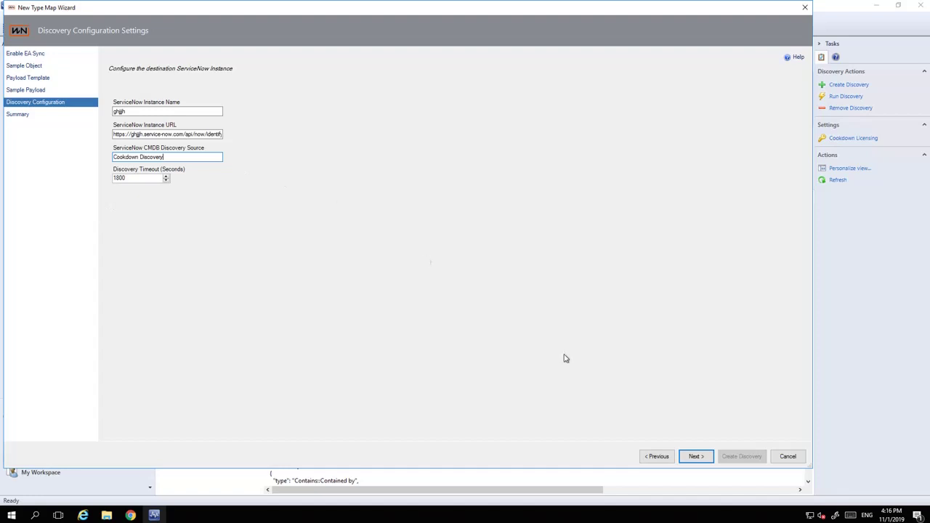
pyautogui.click(694, 456)
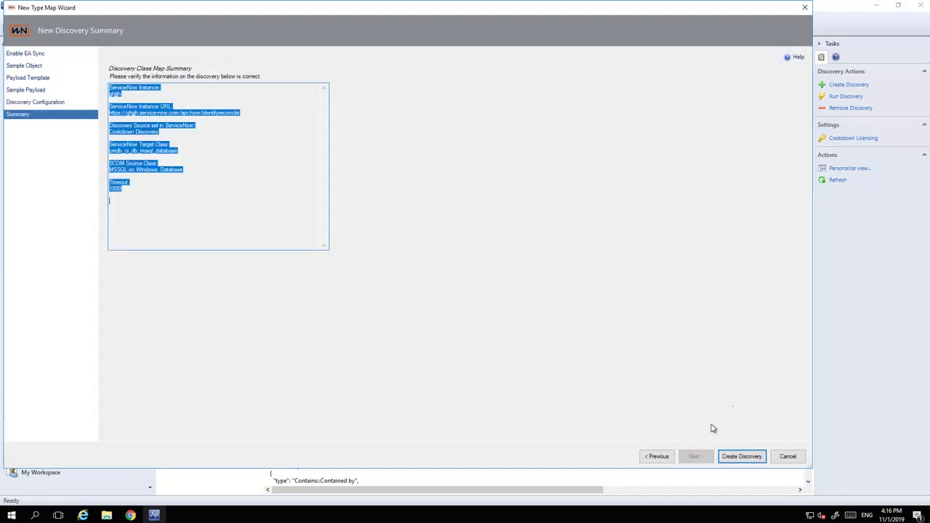
# Step: Cancel the New Type Map Wizard and discard the entered discovery information
pyautogui.click(790, 456)
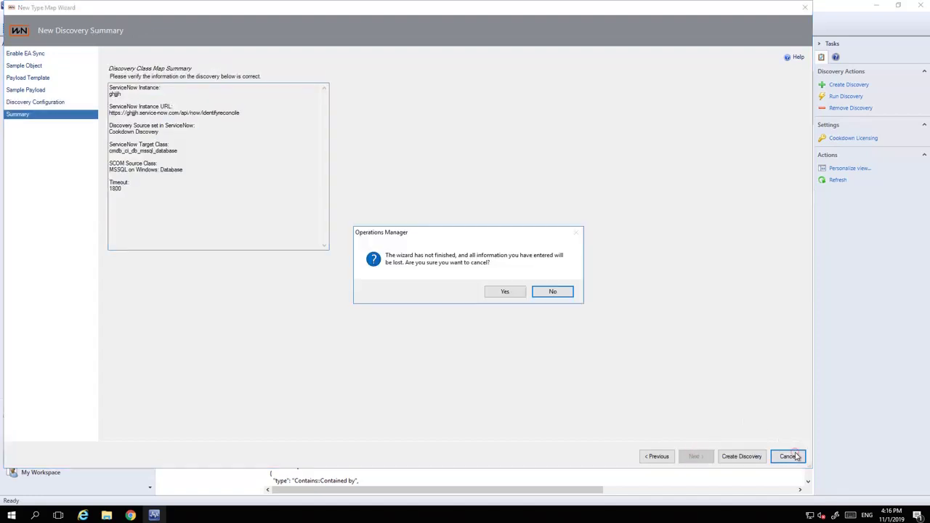
pyautogui.click(507, 293)
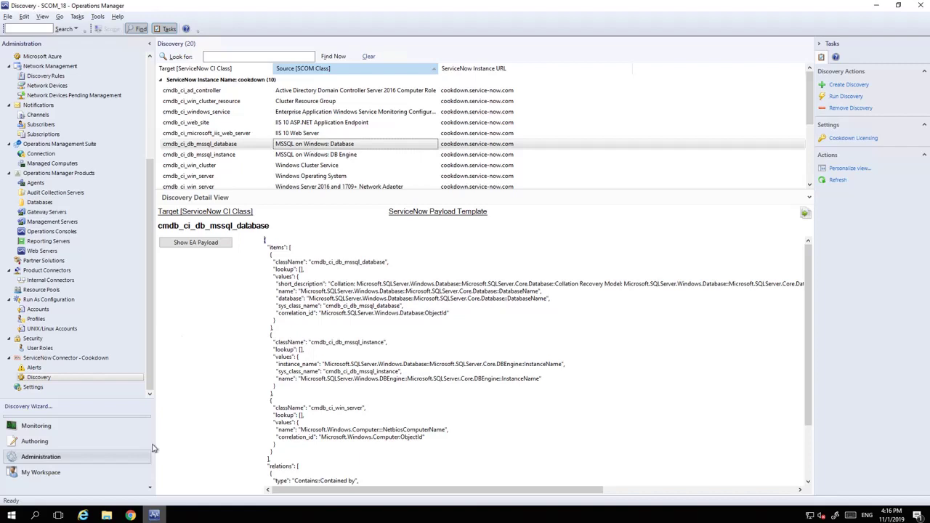
# Step: Switch to Chrome, browse Cookdown's DiscoveryPayloadLibrary repository on GitHub in a new tab, and open its SQL folder
pyautogui.click(129, 516)
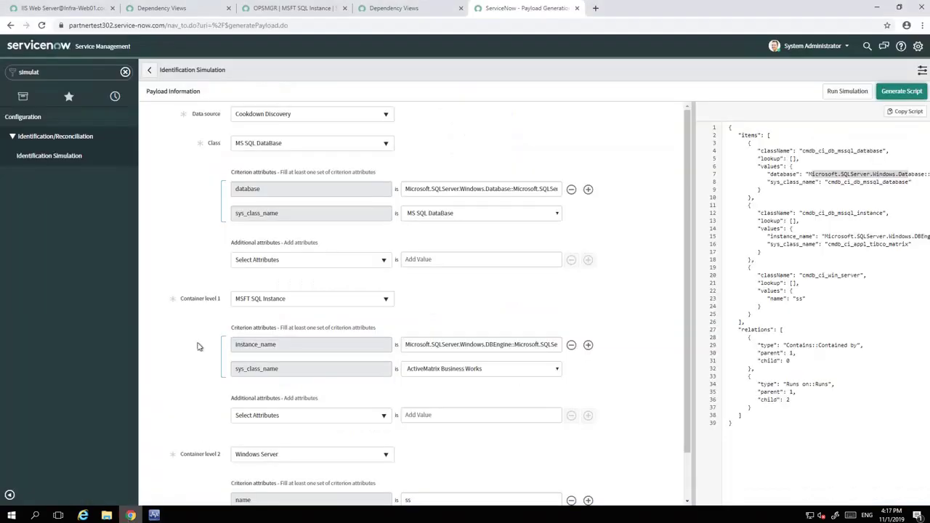
pyautogui.click(596, 8)
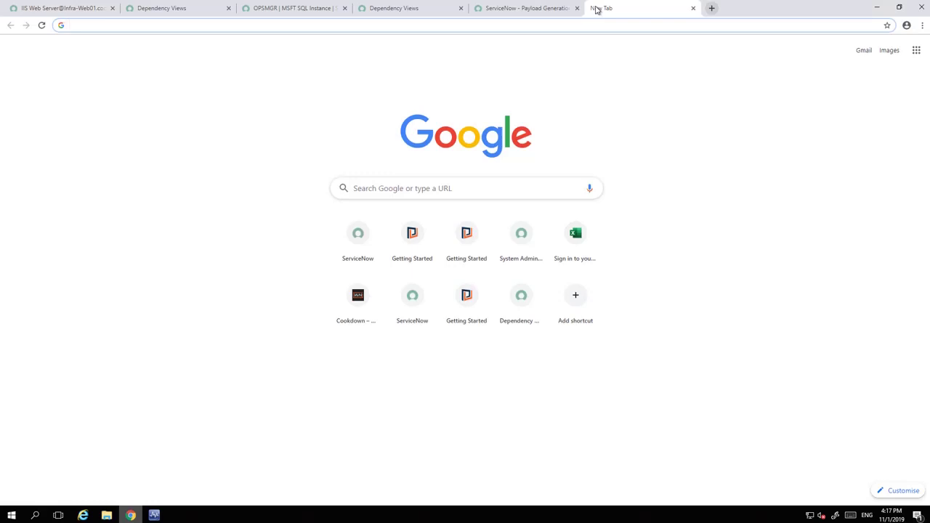
pyautogui.click(357, 296)
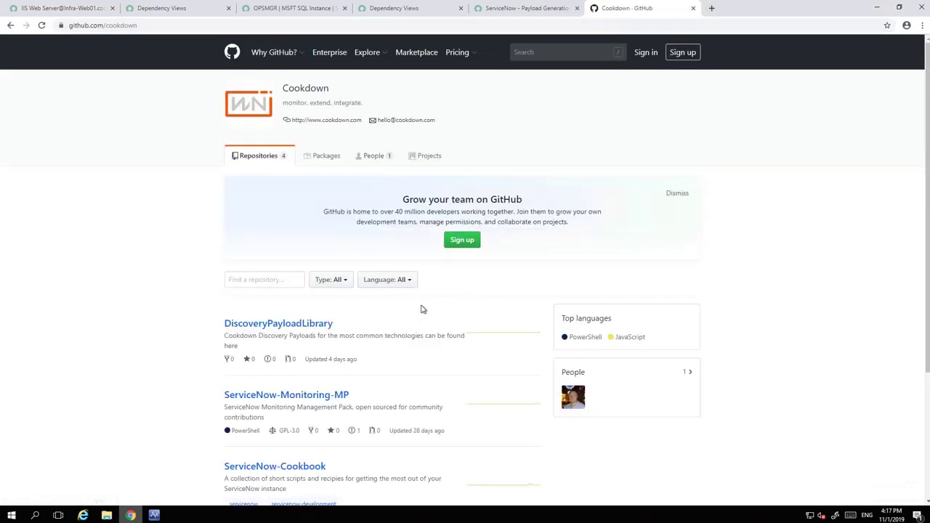
pyautogui.click(289, 329)
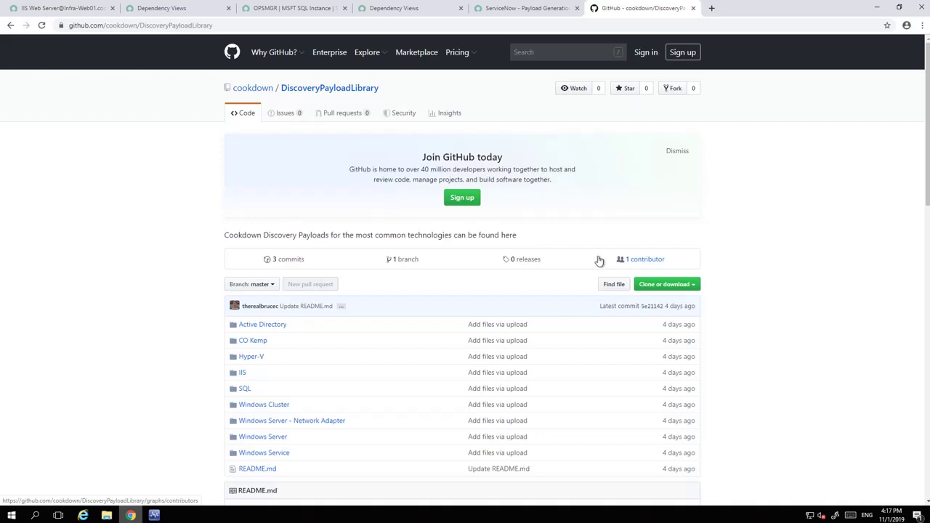
pyautogui.scroll(-2, 599, 261)
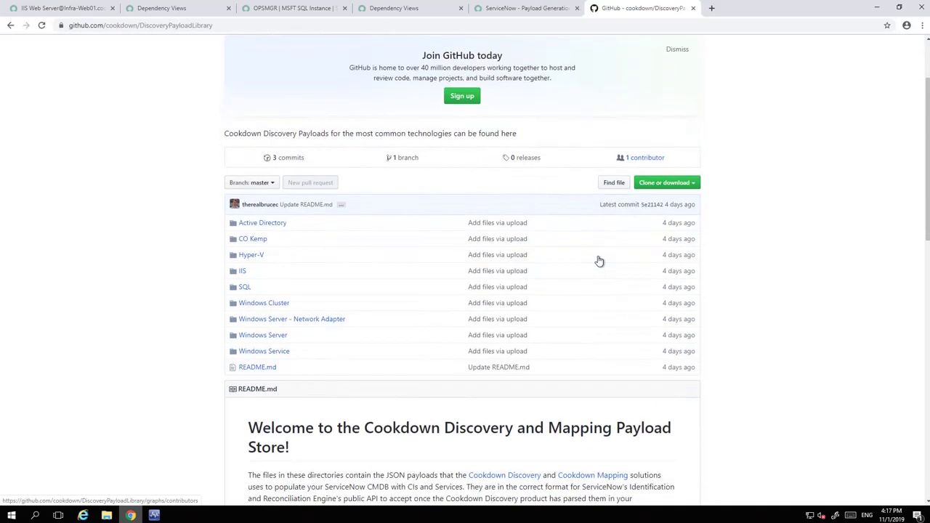
pyautogui.scroll(1, 426, 247)
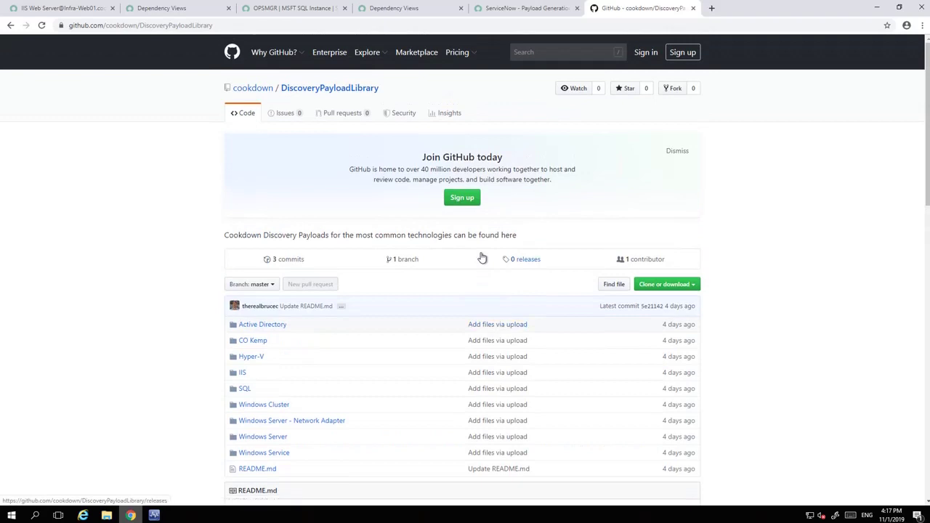
pyautogui.scroll(-3, 481, 257)
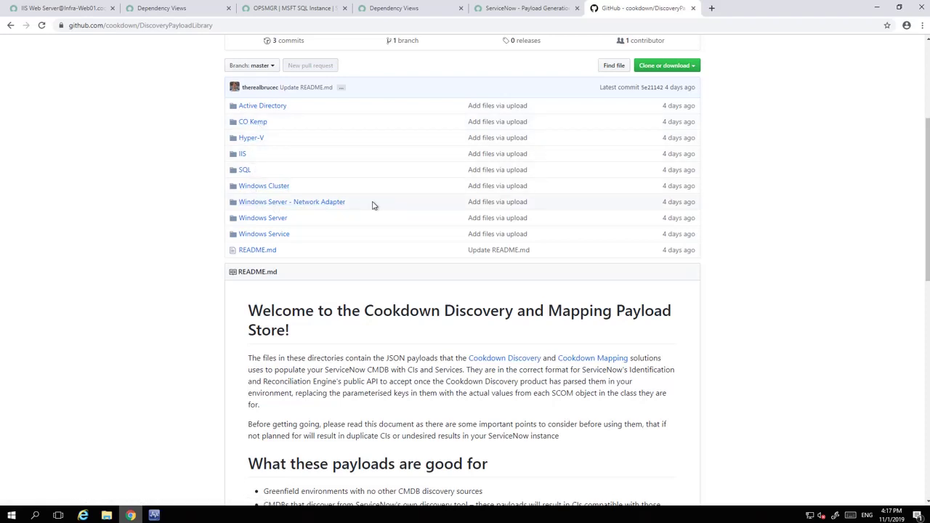
pyautogui.click(240, 168)
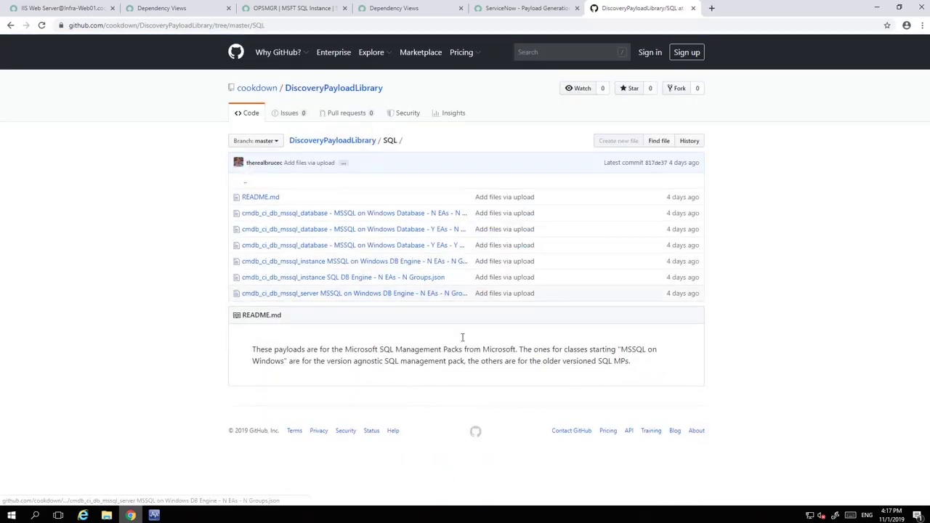
# Step: Switch to Operations Manager and view the payload template of the cookdown instance's cmdb_ci_ad_controller discovery
pyautogui.hotkey('alt', 'Tab')
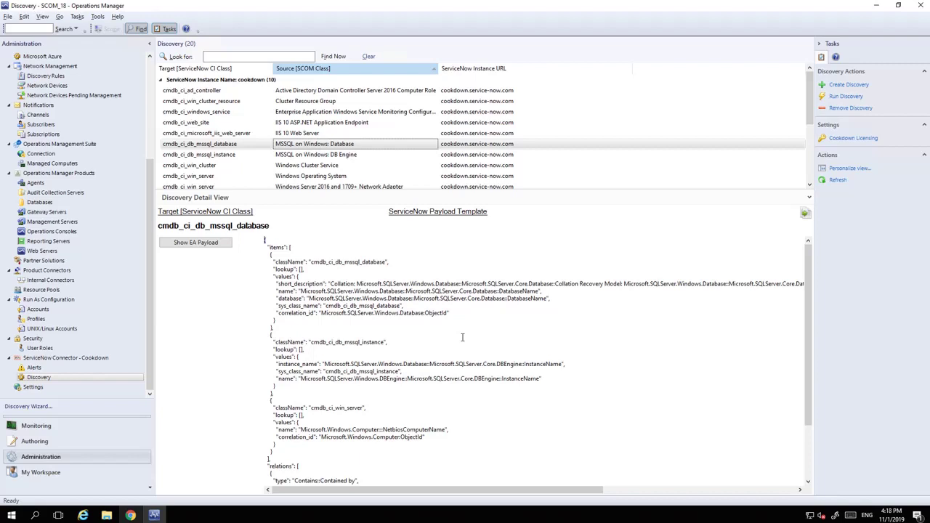
pyautogui.click(390, 93)
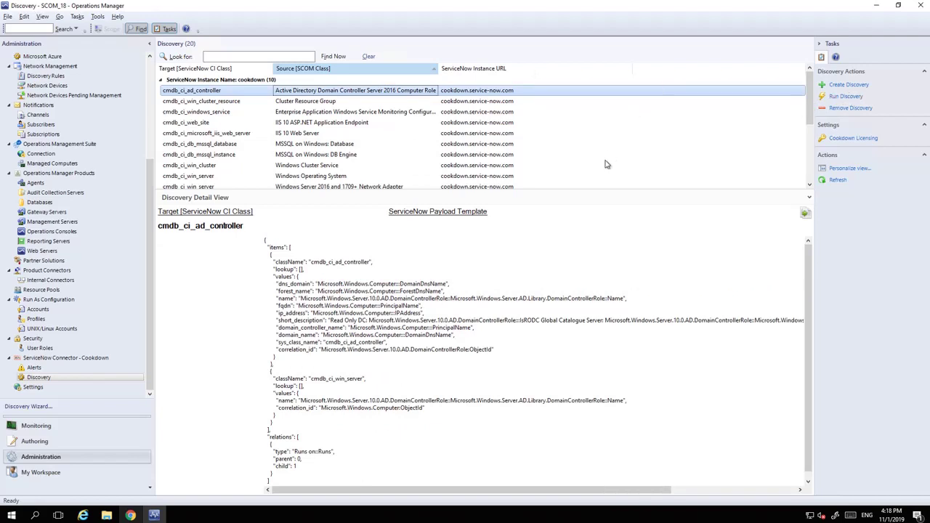
pyautogui.moveTo(513, 4)
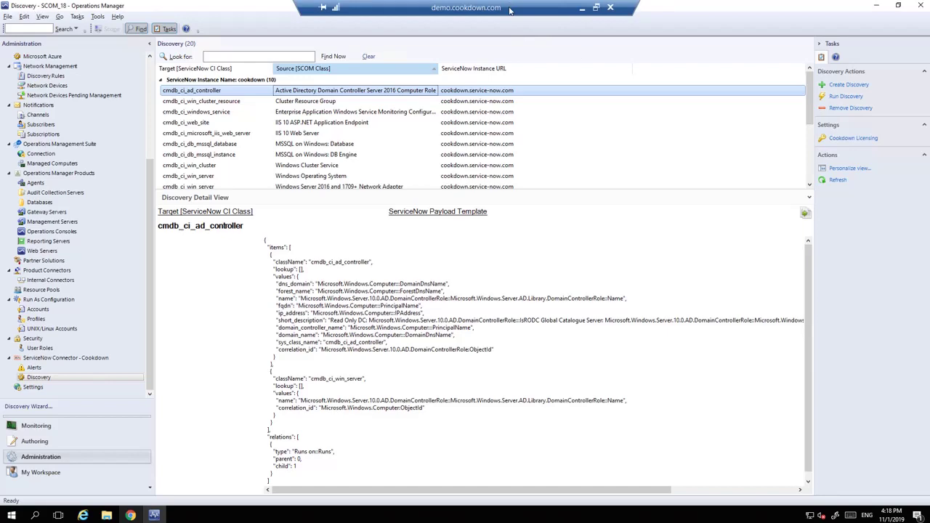
pyautogui.doubleClick(510, 11)
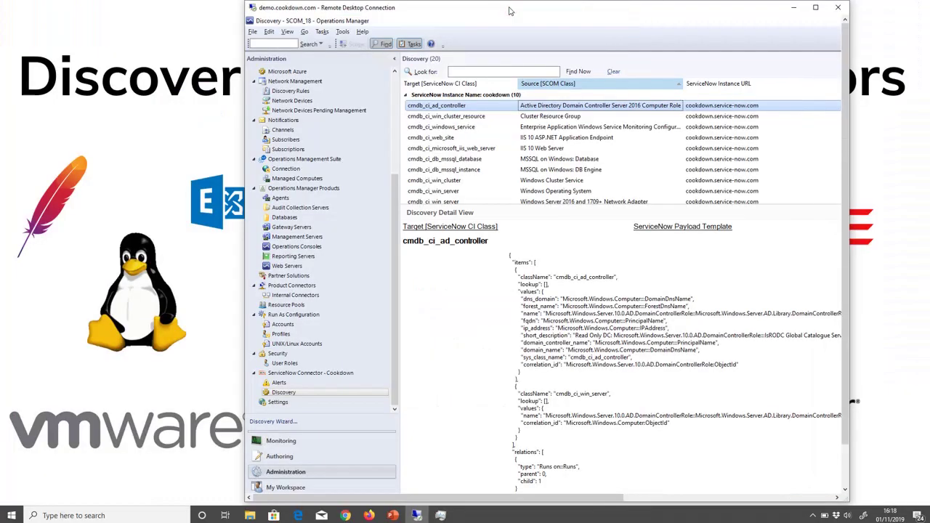
pyautogui.hotkey('alt', 'Tab')
pyautogui.doubleClick(510, 11)
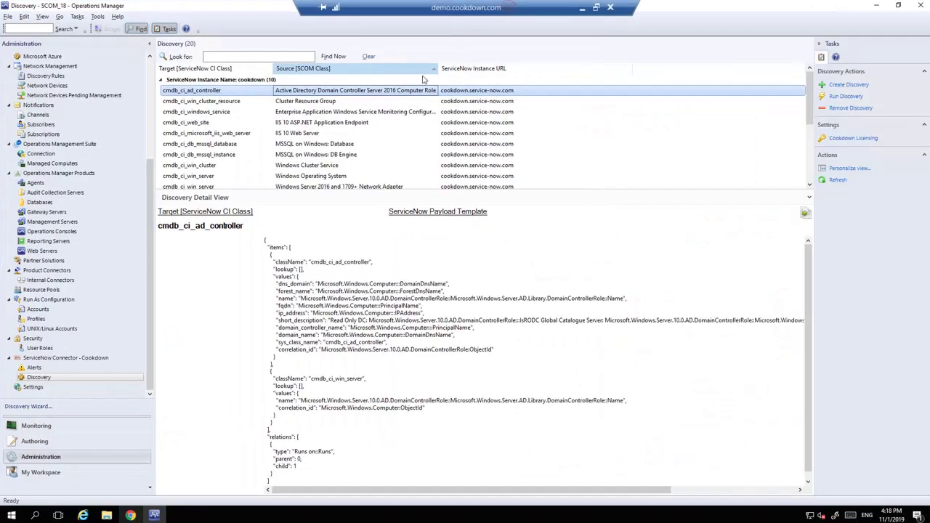
pyautogui.click(583, 7)
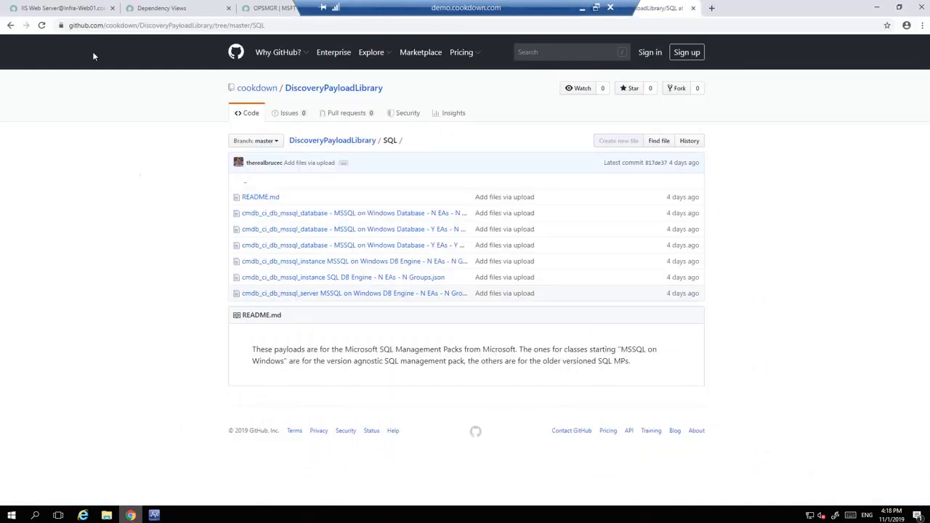
# Step: In Chrome, review the IIS web server record and the OPSMGR SQL instance's dependency view, closing the extra dependency view
pyautogui.click(75, 10)
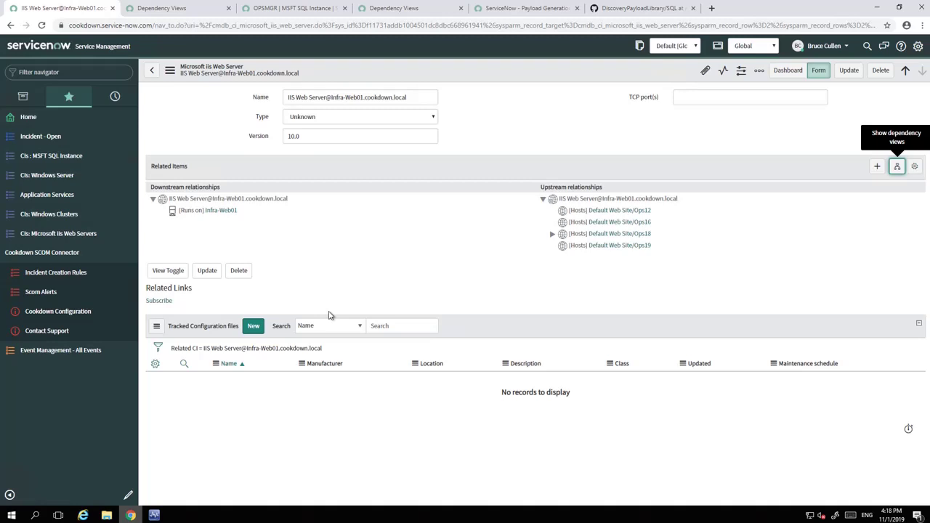
pyautogui.click(310, 10)
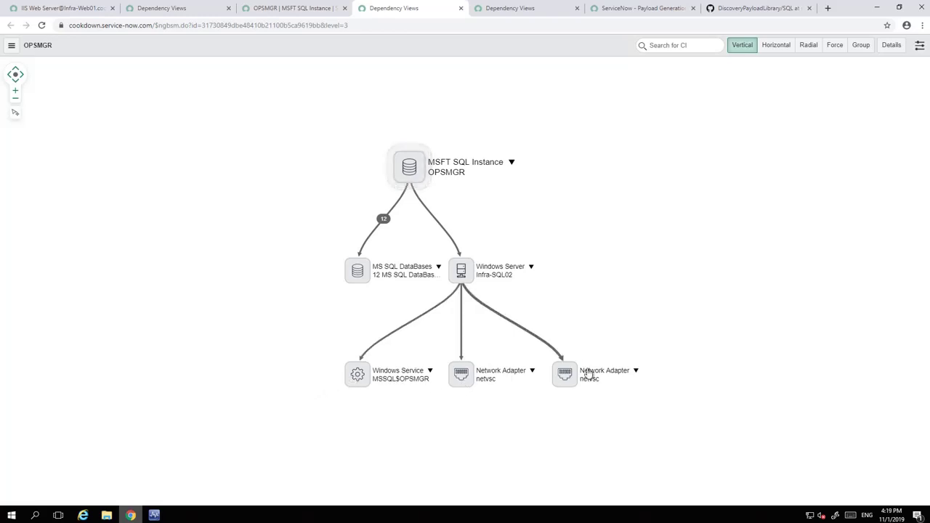
pyautogui.click(463, 14)
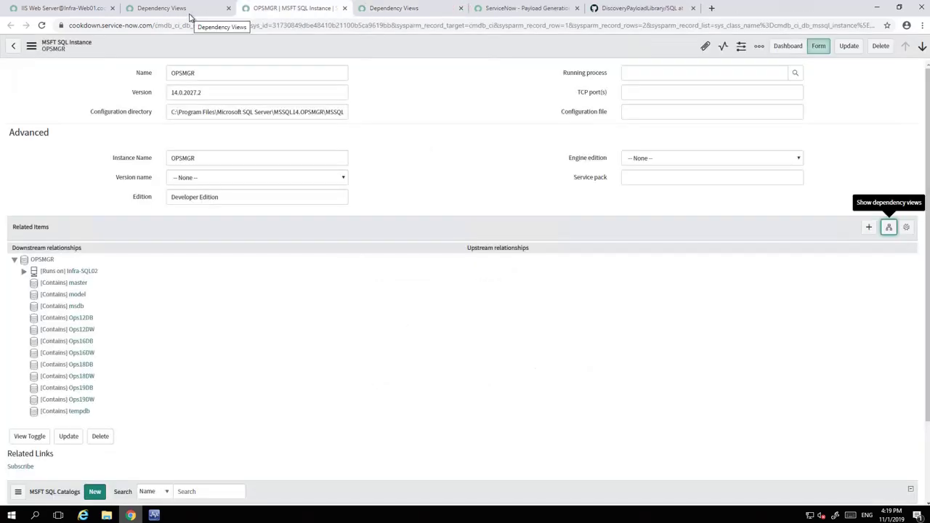
# Step: Examine the upstream relationships and full dependency map of the IIS web server on Infra-Web01, from application service to network adapter
pyautogui.click(190, 14)
pyautogui.click(74, 8)
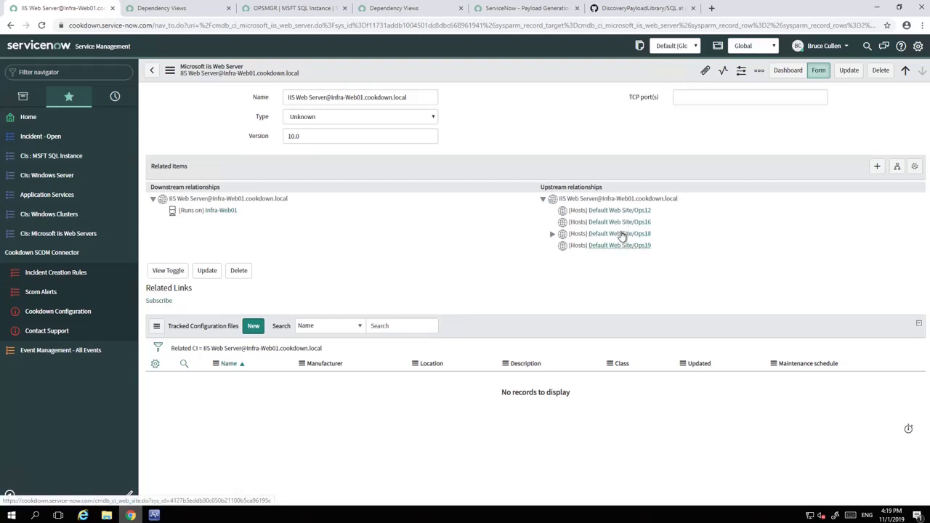
pyautogui.click(195, 11)
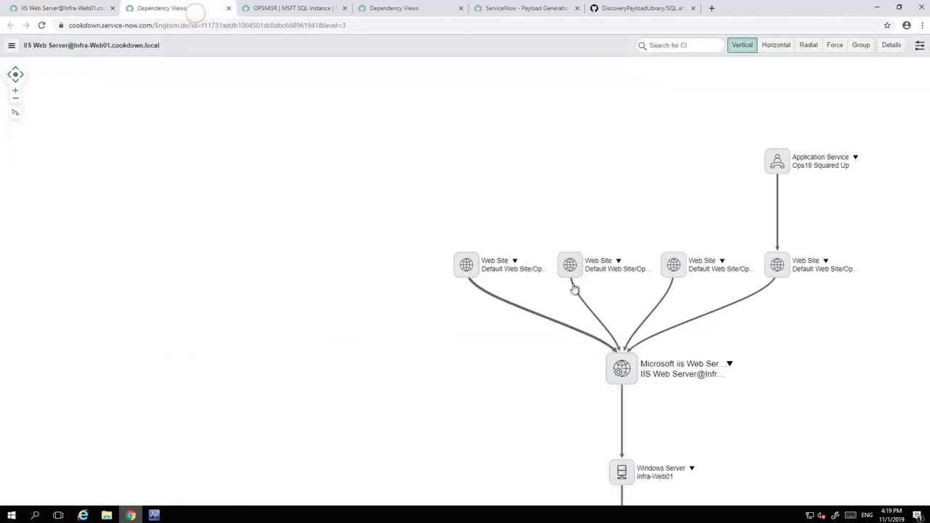
pyautogui.moveTo(777, 394); pyautogui.dragTo(692, 337)
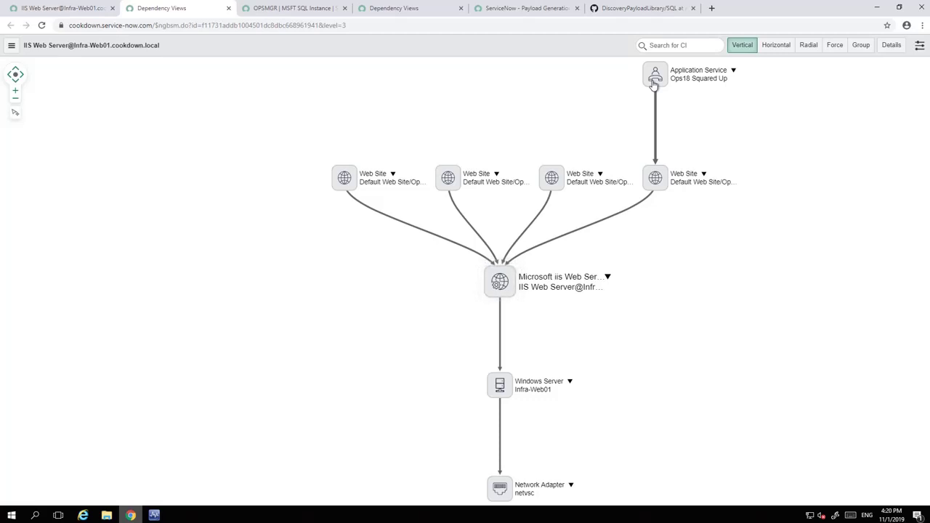
# Step: List all configuration items in the partnertest302 ServiceNow instance using cmdb_ci.list
pyautogui.click(528, 8)
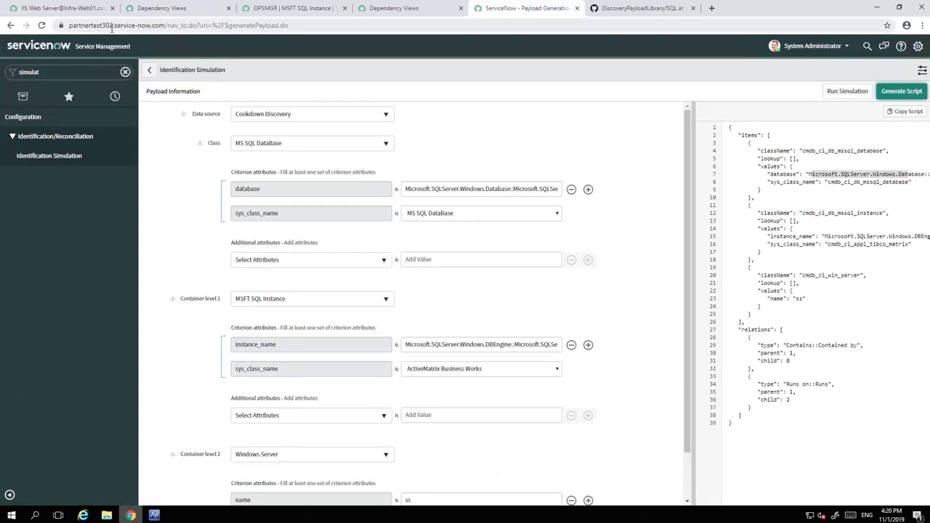
pyautogui.click(98, 25)
pyautogui.click(83, 70)
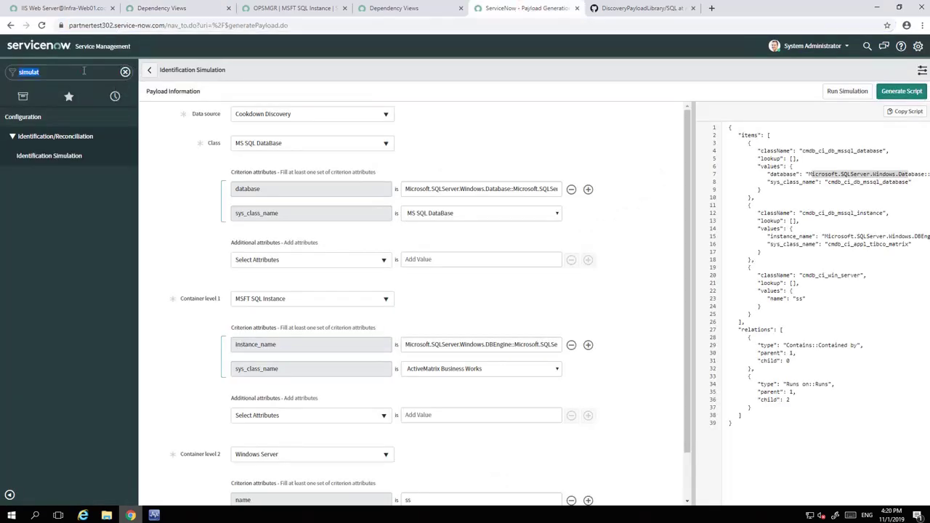
pyautogui.write('cmdb_')
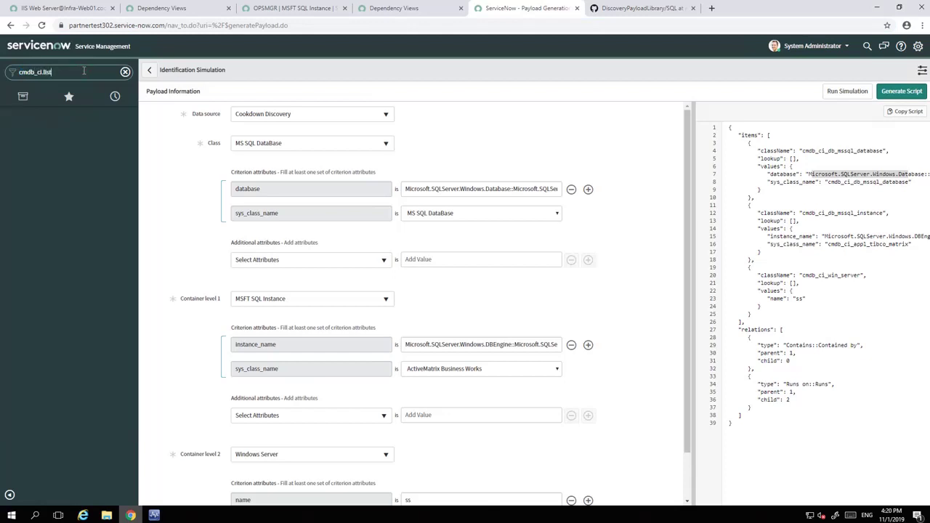
pyautogui.write('ci.list')
pyautogui.press('Return')
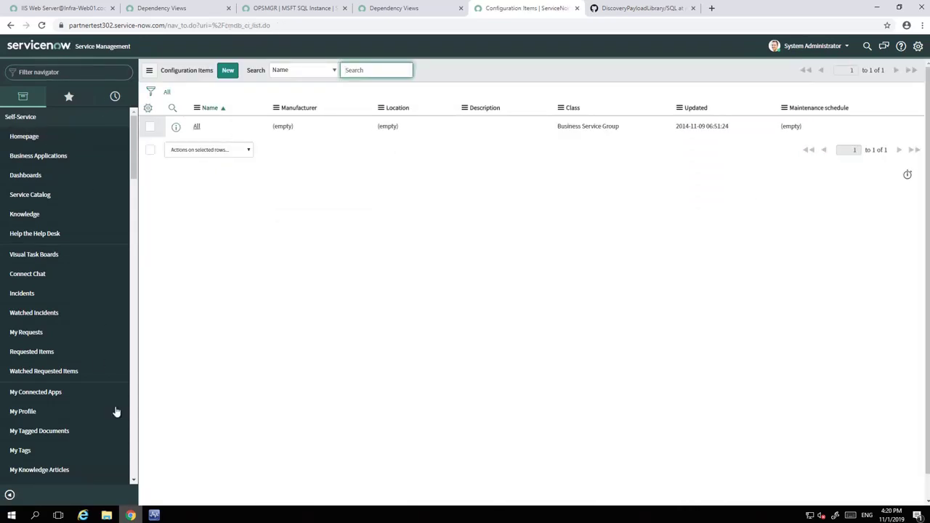
# Step: In Operations Manager, run all ten discoveries of the partnertest302 instance and dismiss the submission message
pyautogui.click(154, 515)
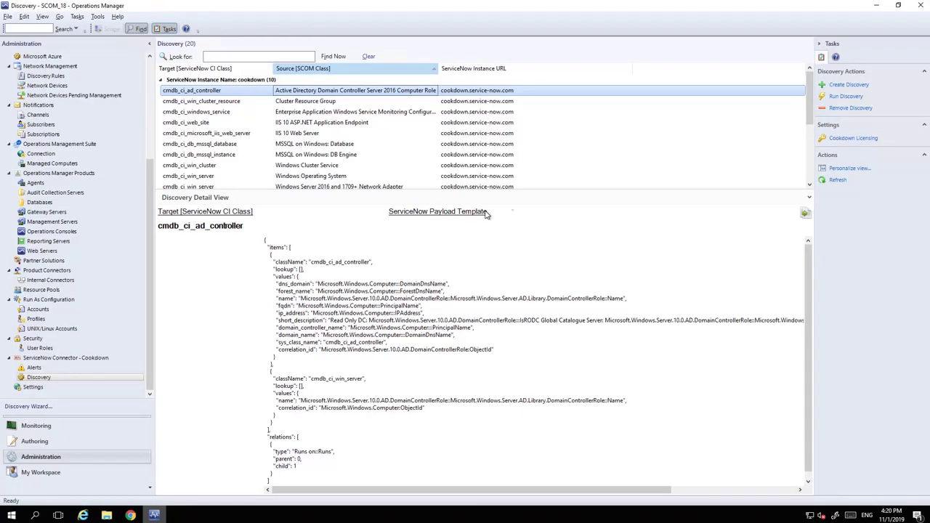
pyautogui.moveTo(509, 195); pyautogui.dragTo(505, 339)
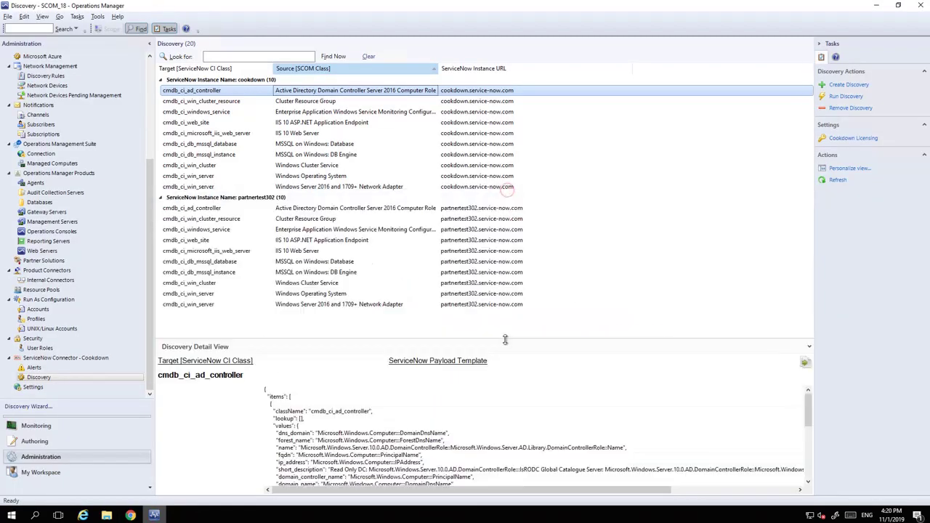
pyautogui.click(238, 209)
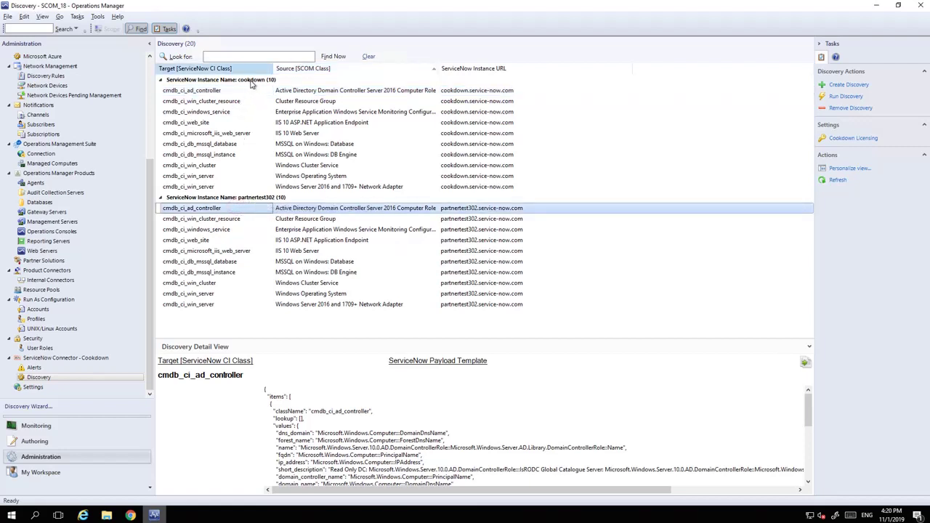
pyautogui.keyDown('shift'); pyautogui.click(335, 305); pyautogui.keyUp('shift')
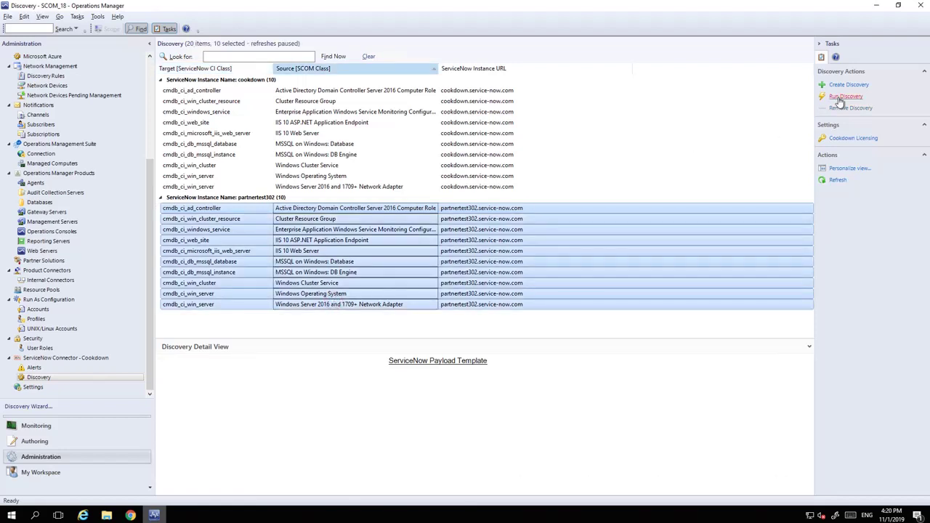
pyautogui.click(843, 97)
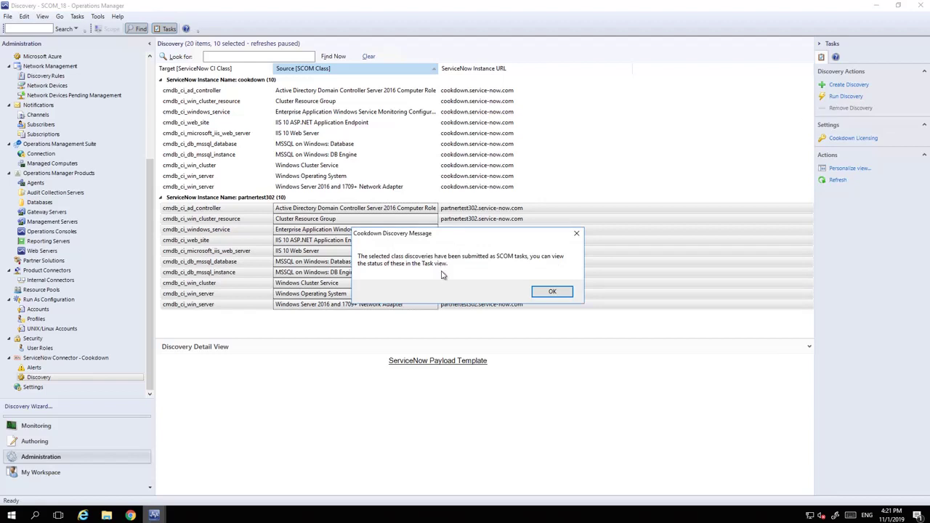
pyautogui.click(552, 292)
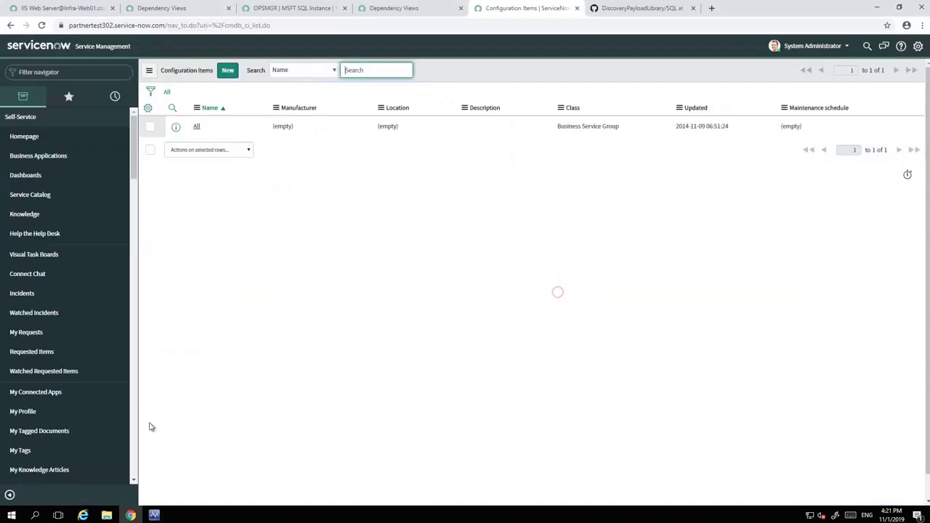
# Step: Check the discovery tasks in Operations Manager's Task Status view, and return to the ServiceNow configuration items list to inspect it
pyautogui.click(154, 515)
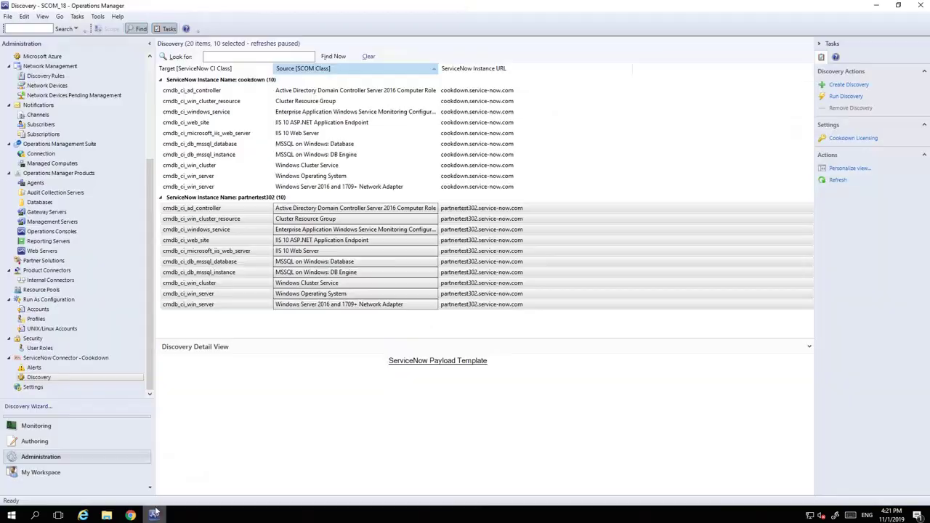
pyautogui.click(60, 430)
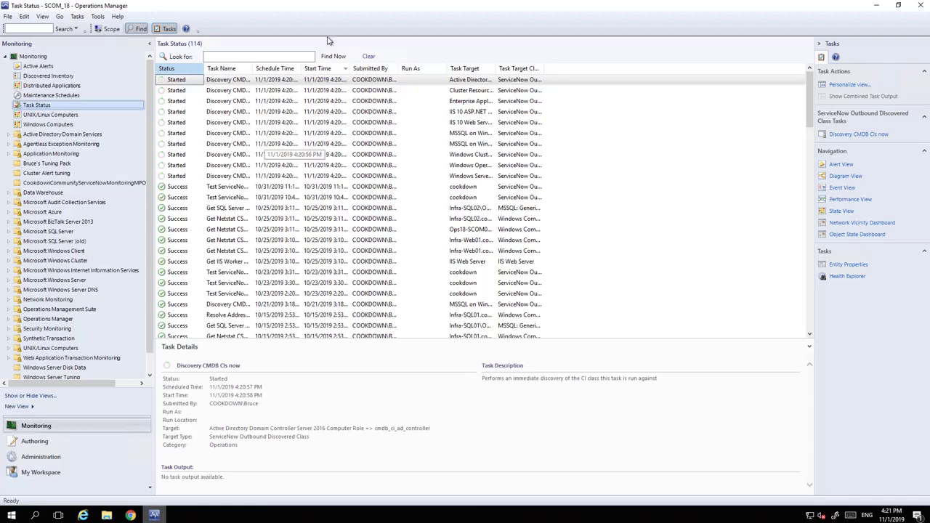
pyautogui.click(131, 516)
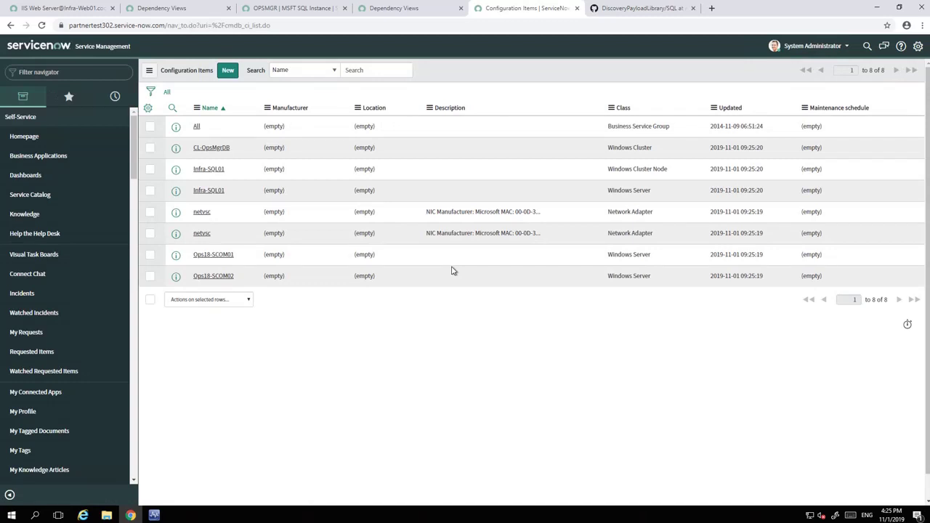
# Step: Refresh the configuration items list twice and look through the newly discovered items
pyautogui.press('F5')
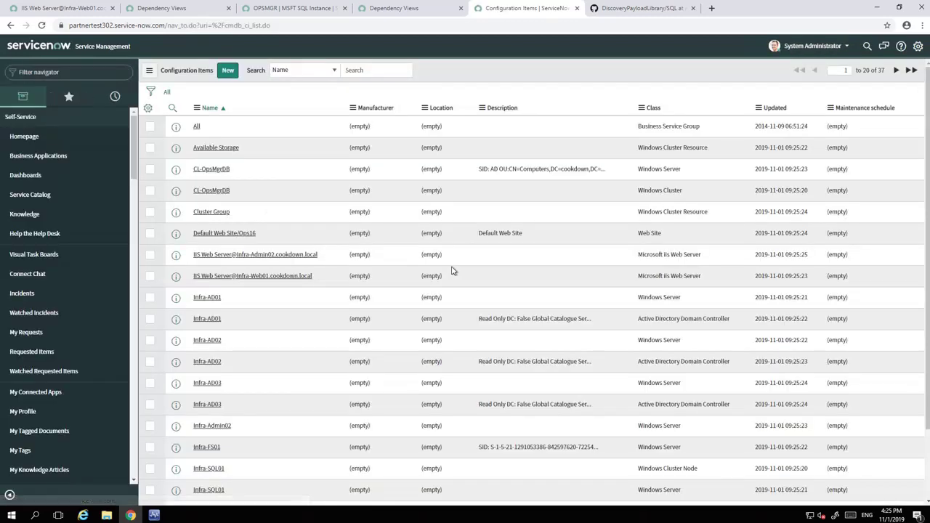
pyautogui.scroll(-2, 451, 270)
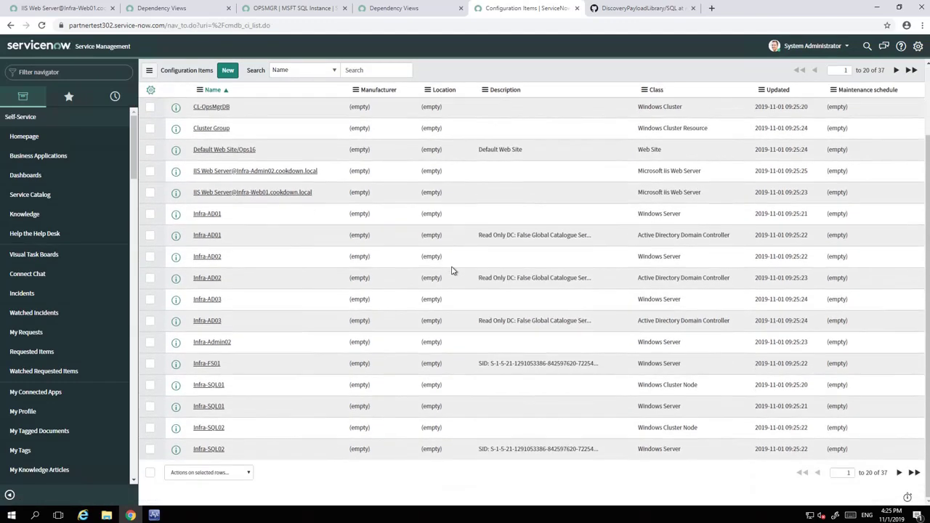
pyautogui.press('F5')
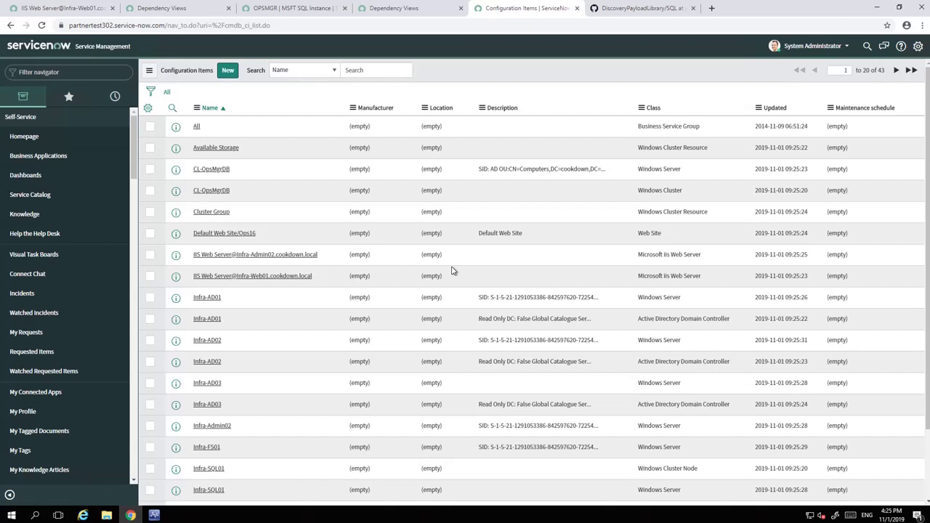
pyautogui.scroll(-2, 451, 270)
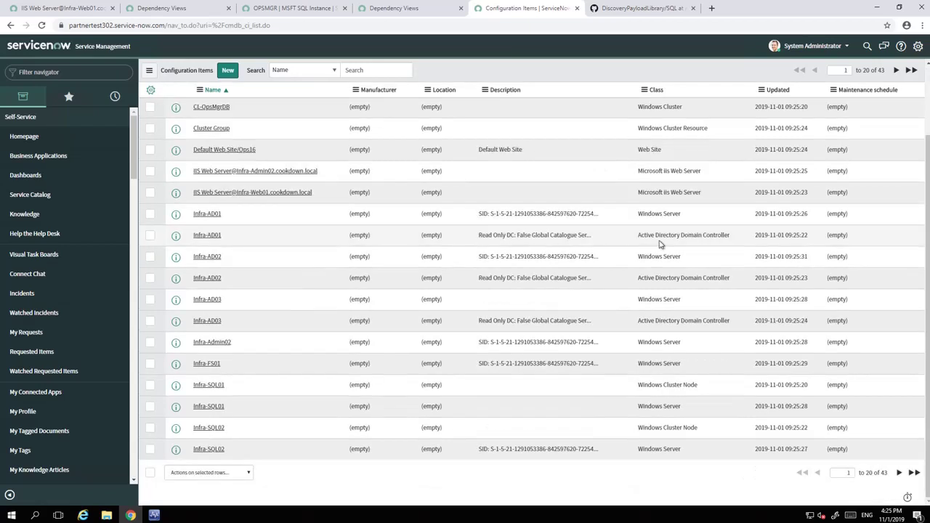
# Step: Check the related items of the Infra-AD01 Active Directory Domain Controller record and return to the configuration items list
pyautogui.click(210, 237)
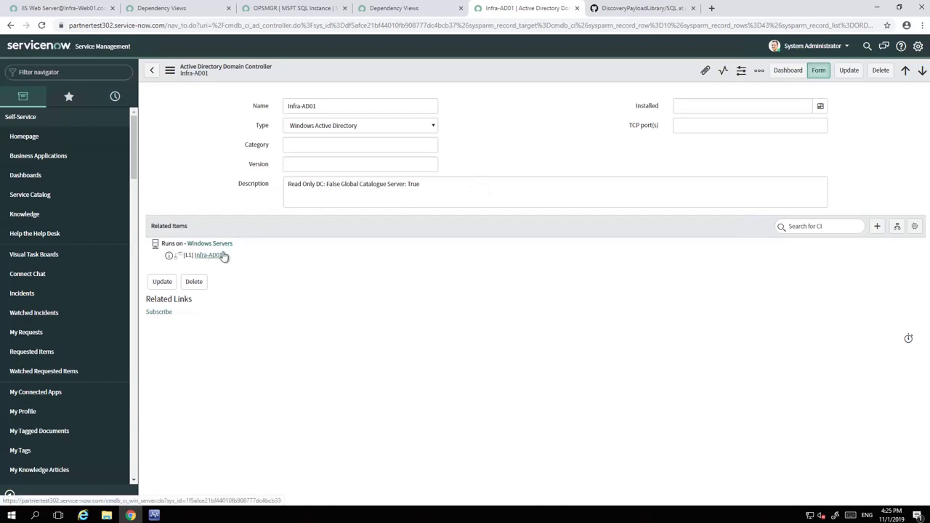
pyautogui.click(152, 69)
pyautogui.scroll(-3, 523, 317)
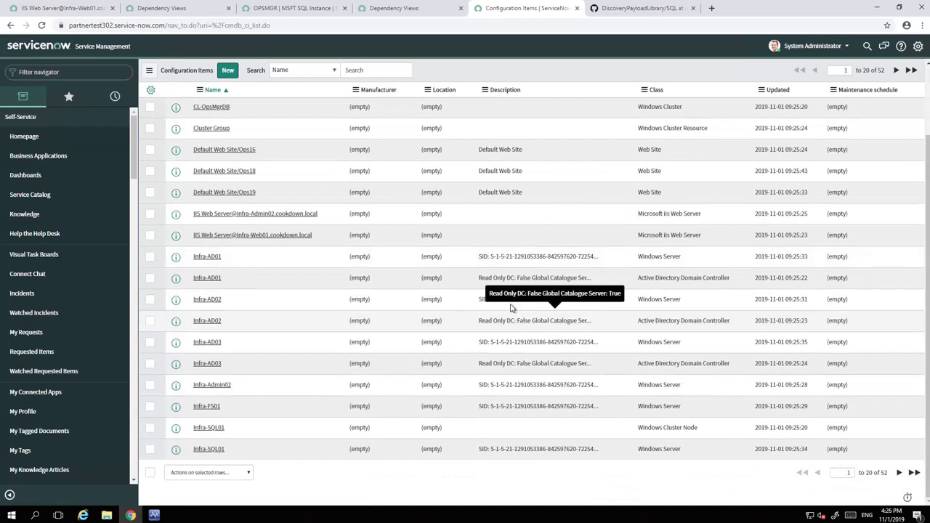
# Step: Review the Infra-AD02 Windows Server record down to its network adapters, and open the CL-OpsMgrDB Windows Cluster record from the list
pyautogui.click(210, 301)
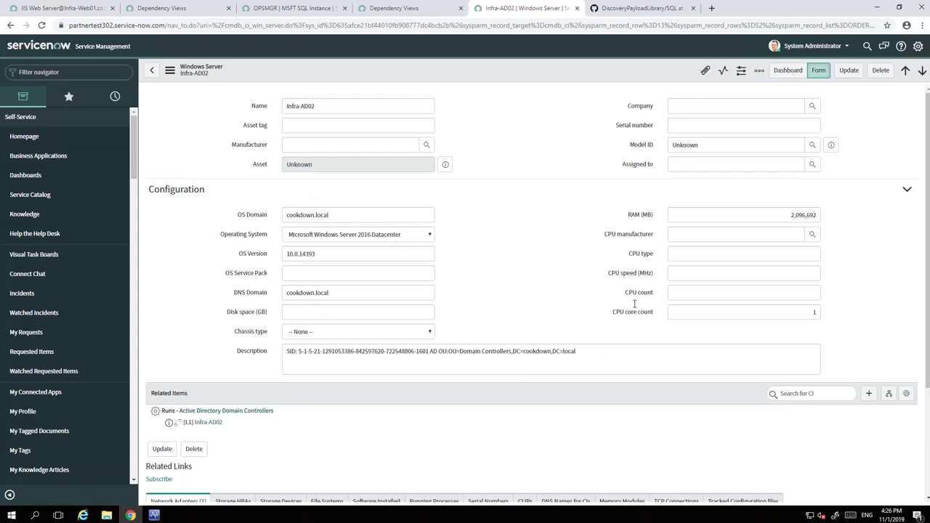
pyautogui.scroll(-1, 450, 442)
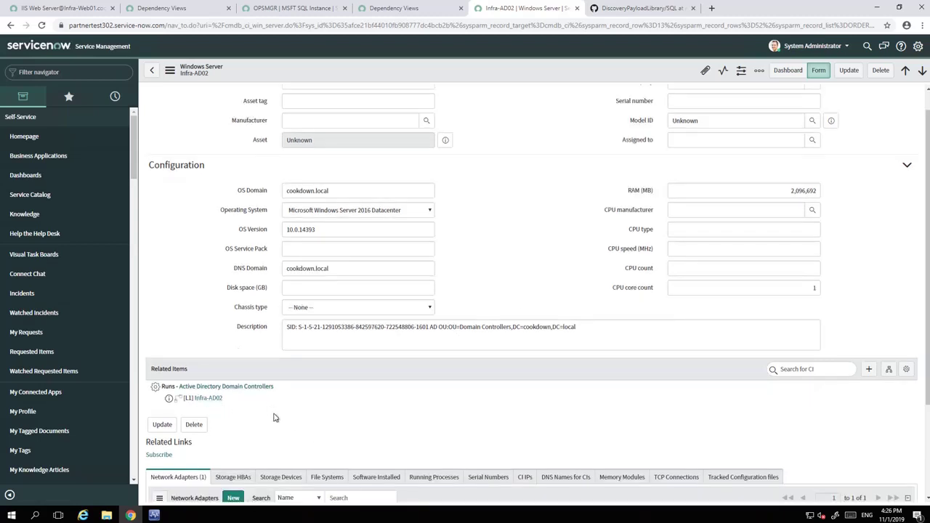
pyautogui.scroll(-3, 311, 424)
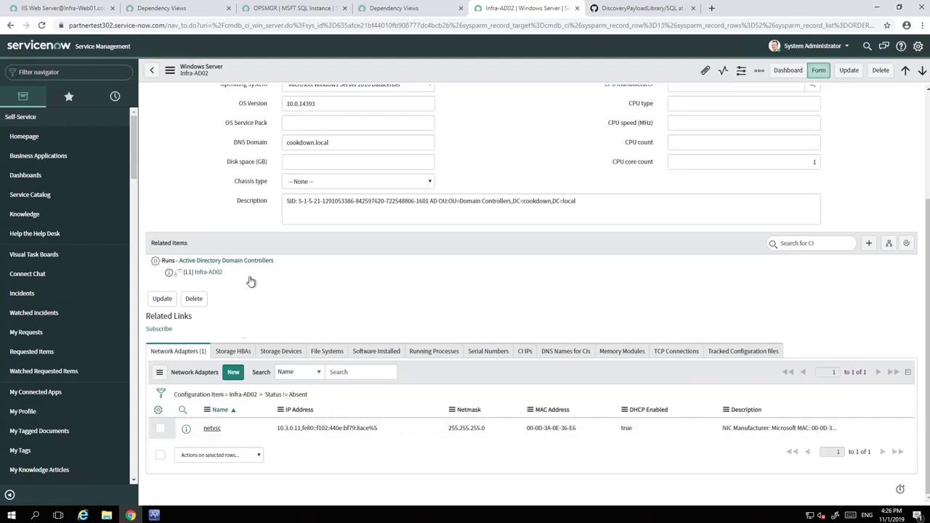
pyautogui.click(10, 24)
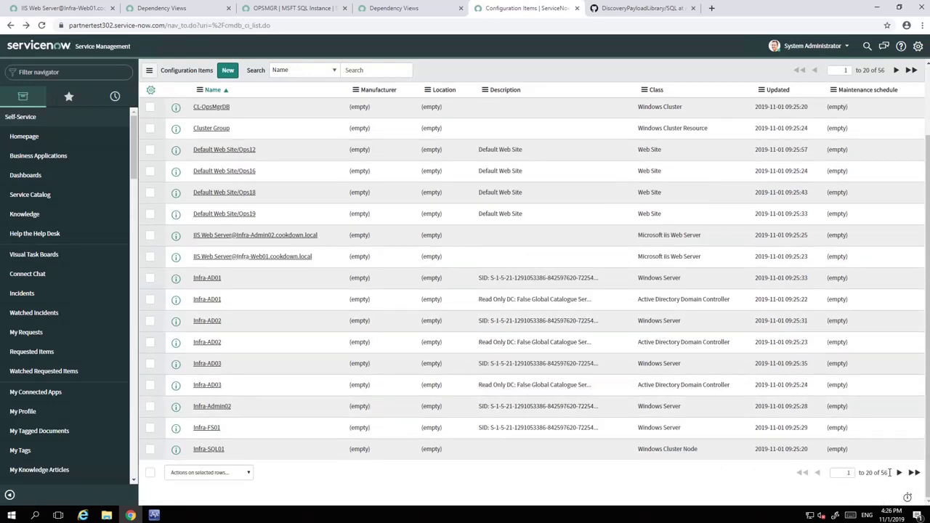
pyautogui.click(221, 106)
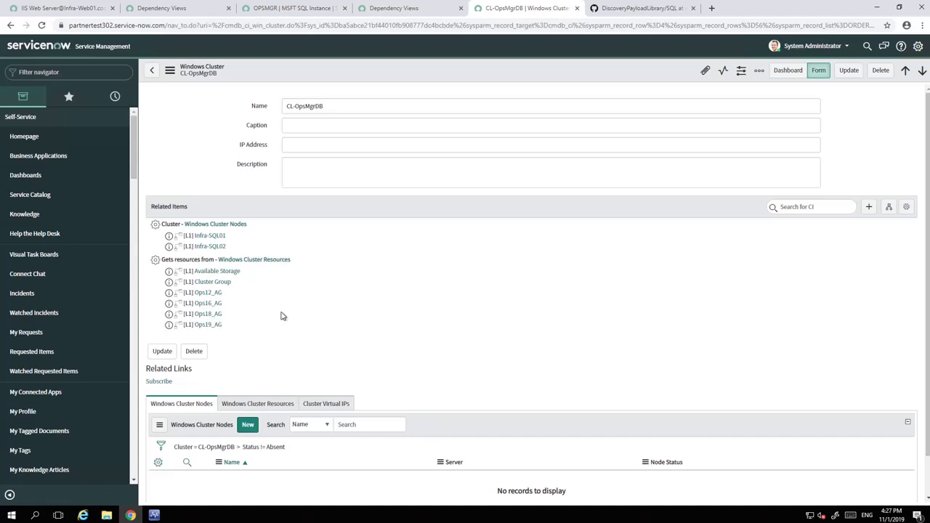
# Step: Open cookdown.com in a new browser tab and go to its ServiceNow Discovery page
pyautogui.click(712, 9)
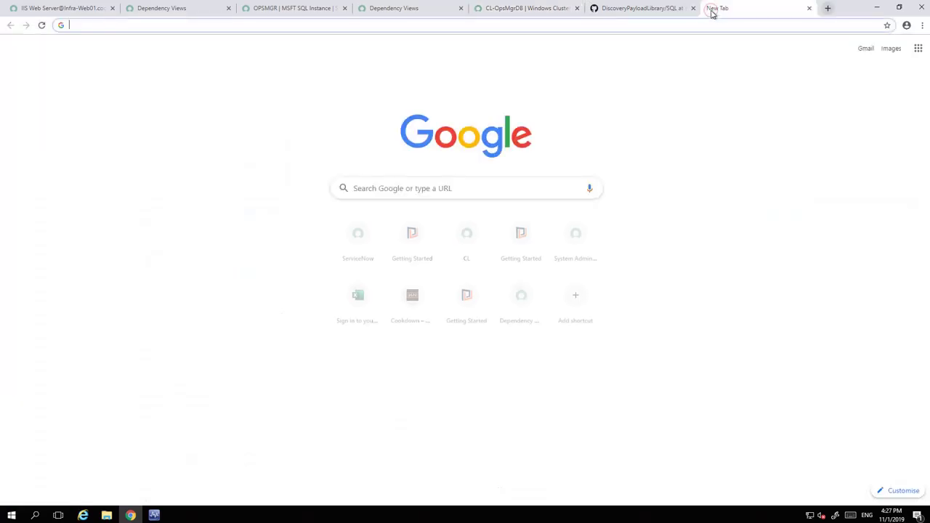
pyautogui.write('cookdo')
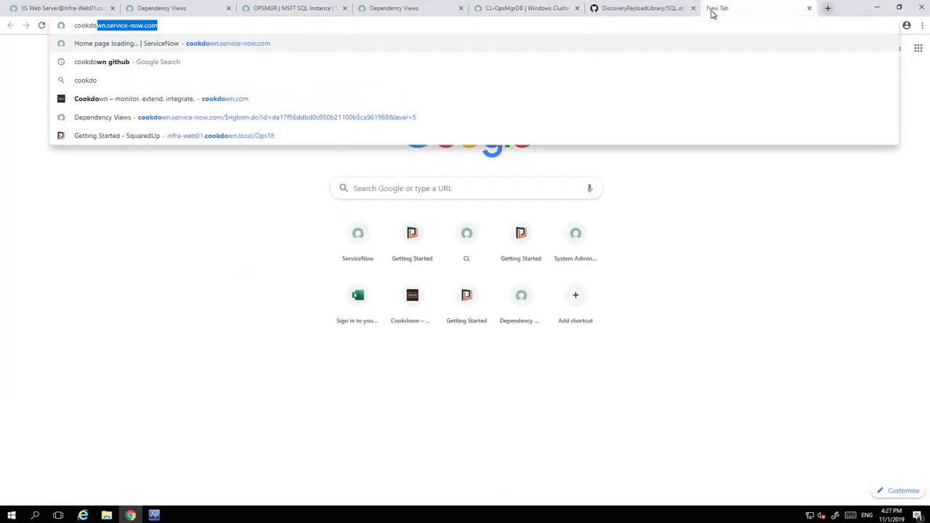
pyautogui.write('wn.com')
pyautogui.press('Return')
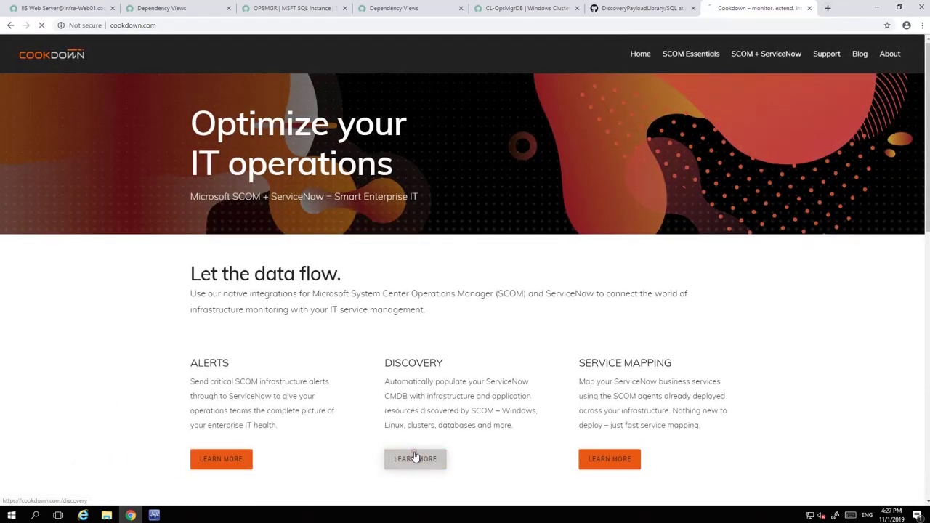
pyautogui.click(415, 456)
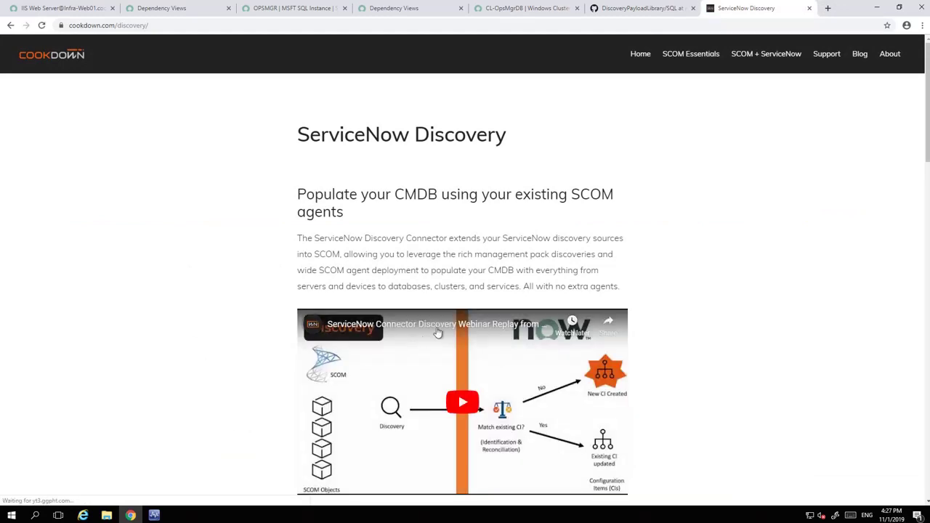
# Step: Look over the free trial form on the Discovery page and open the product's technical information
pyautogui.scroll(-6, 623, 303)
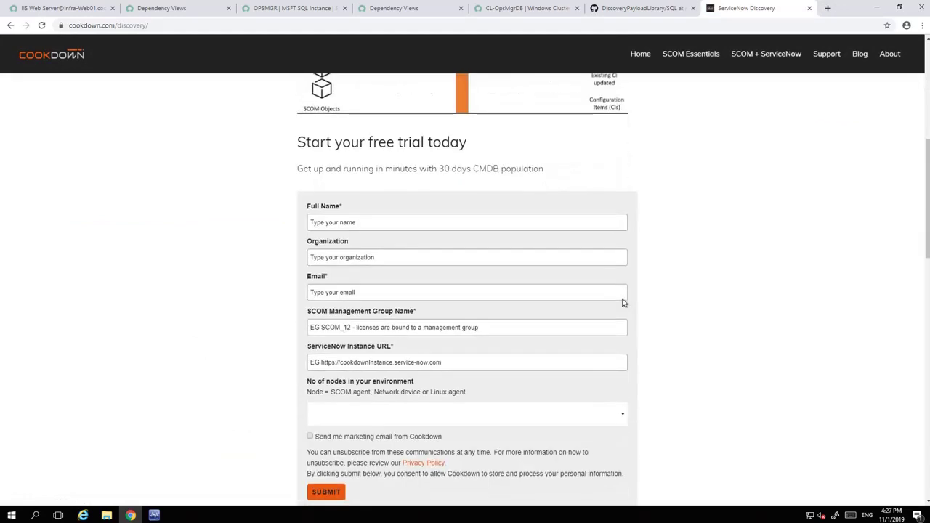
pyautogui.scroll(2, 477, 182)
pyautogui.scroll(-4, 429, 297)
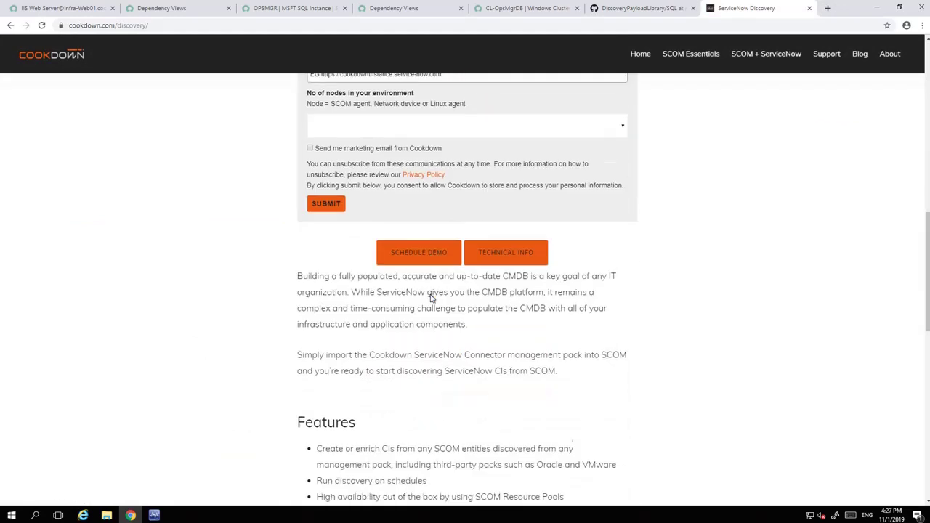
pyautogui.click(512, 240)
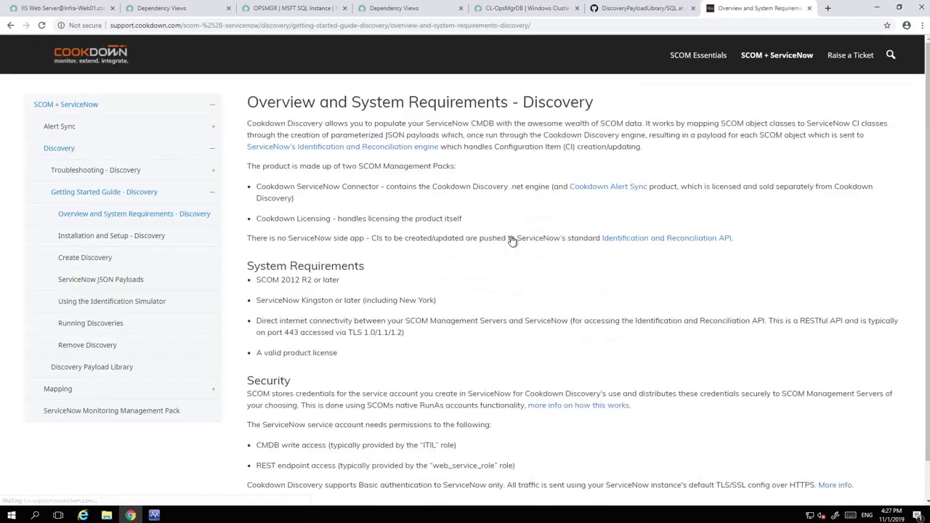